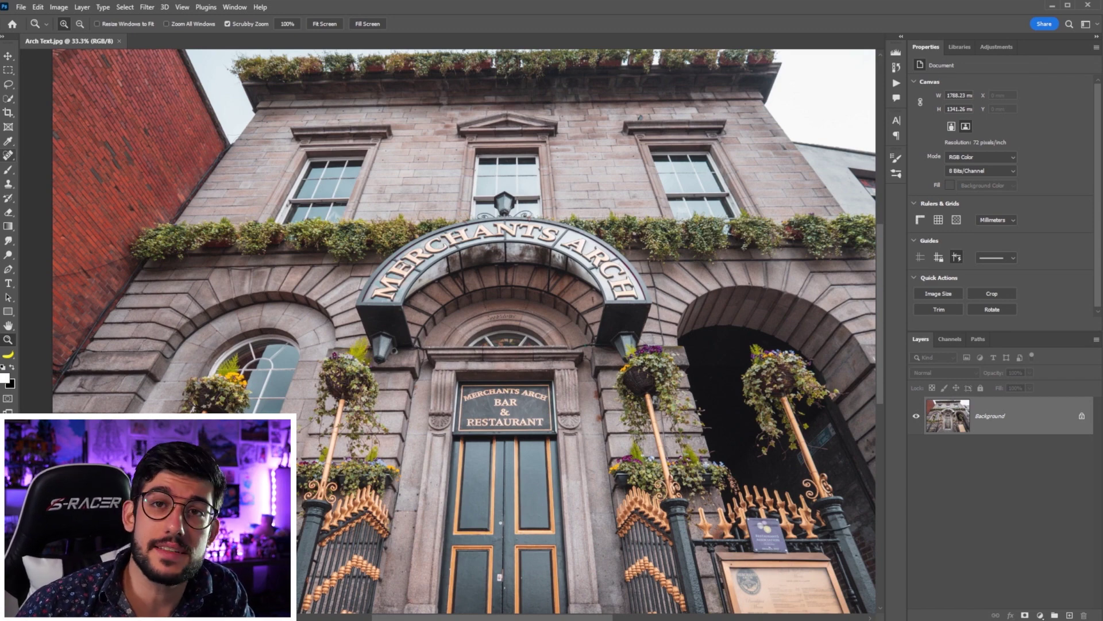
- Spot-heal away the MERCHANTS ARCH letters on the arch sign and above BAR & RESTAURANT
key(j)
drag(374, 291, 409, 267)
mouse_move(475, 237)
mouse_down()
mouse_move(426, 250)
mouse_move(394, 299)
mouse_up()
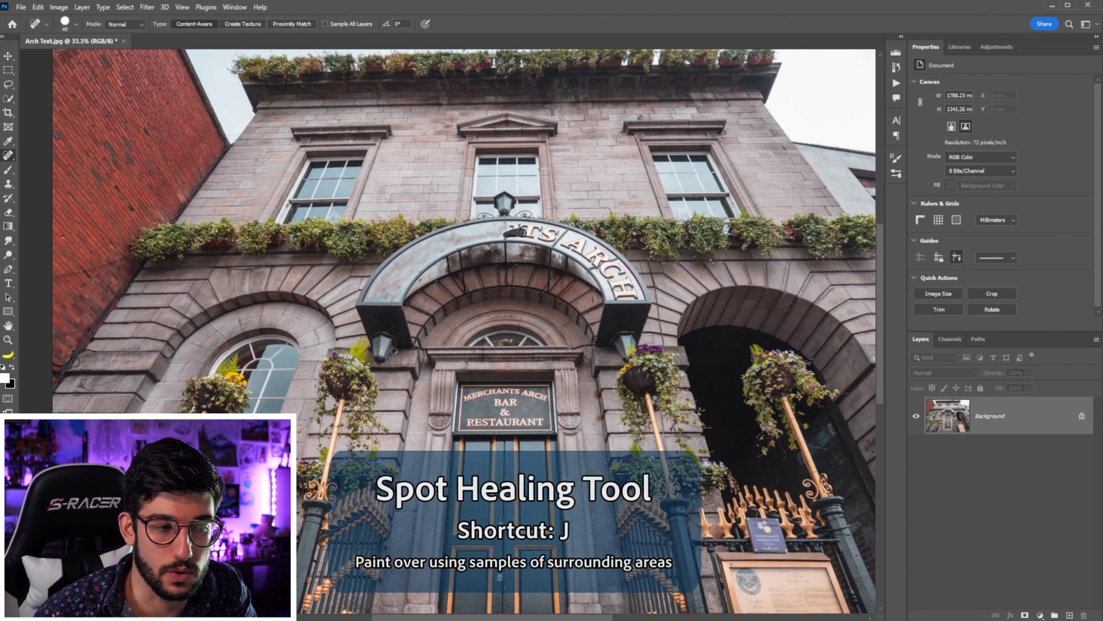
drag(531, 233, 630, 296)
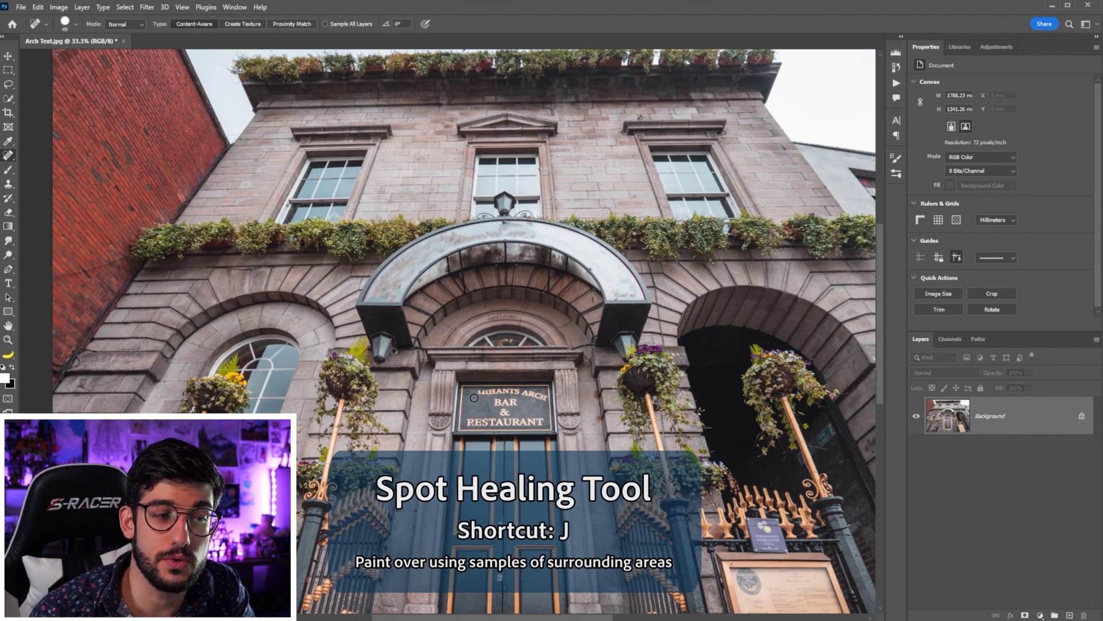
drag(480, 392, 542, 397)
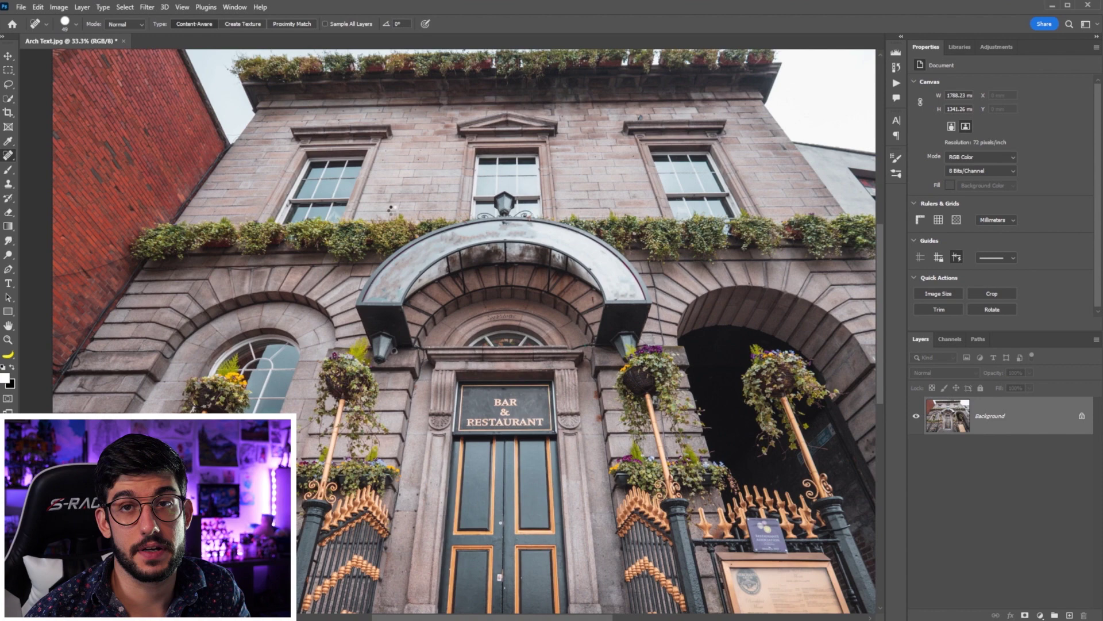
- Activate all five Espiritu fonts, found under the Art Deco tag on Adobe Fonts
key(t)
click(154, 23)
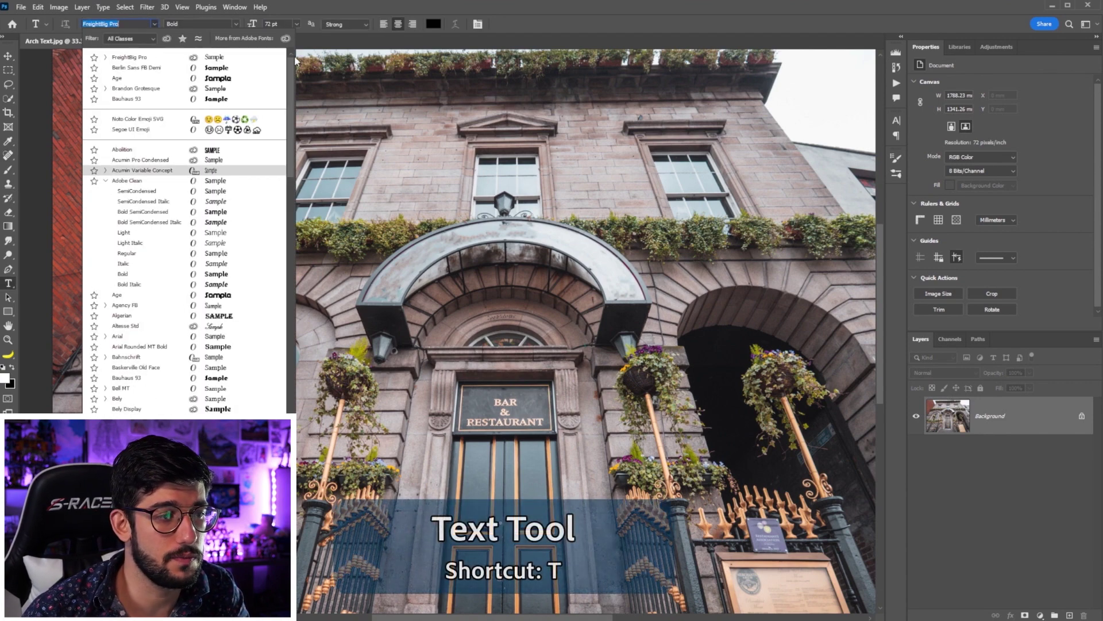
click(285, 38)
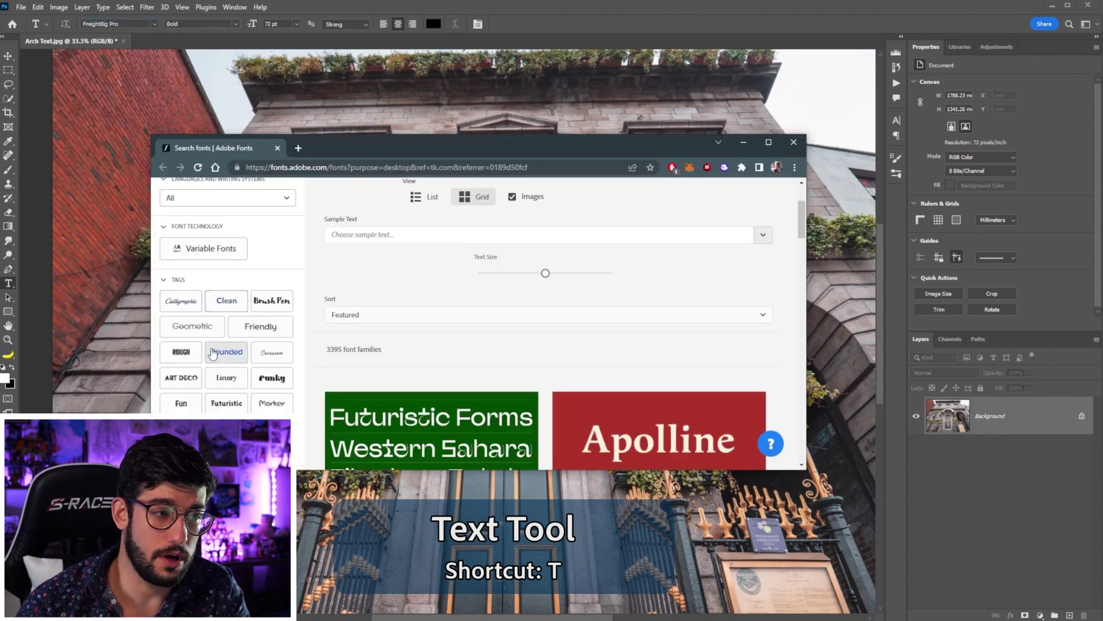
click(191, 379)
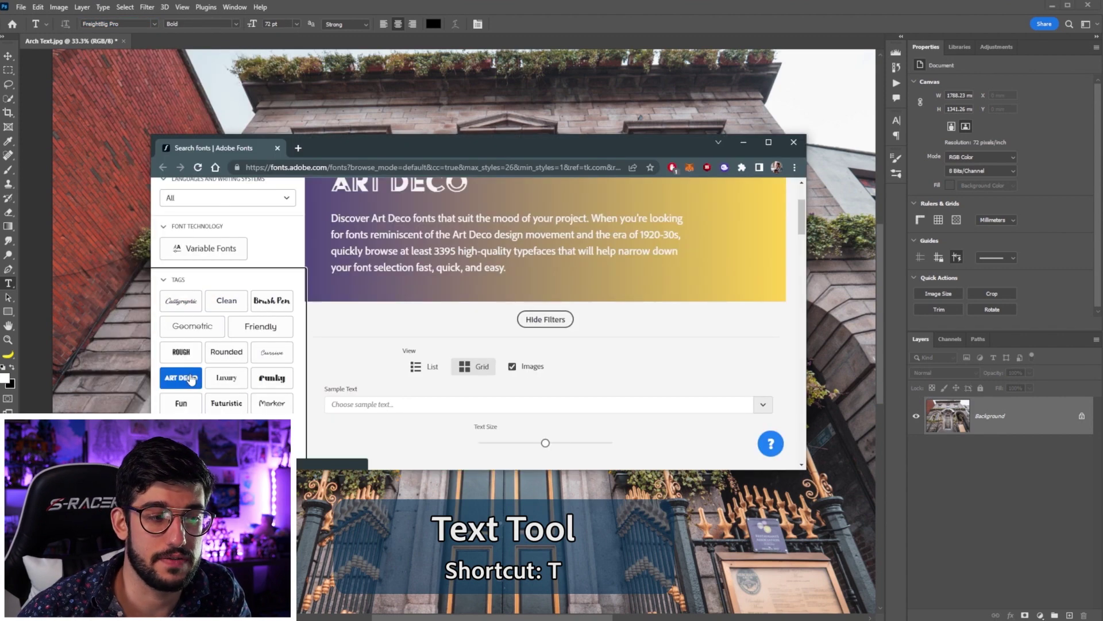
scroll(528, 334, down, 2)
scroll(528, 334, down, 3)
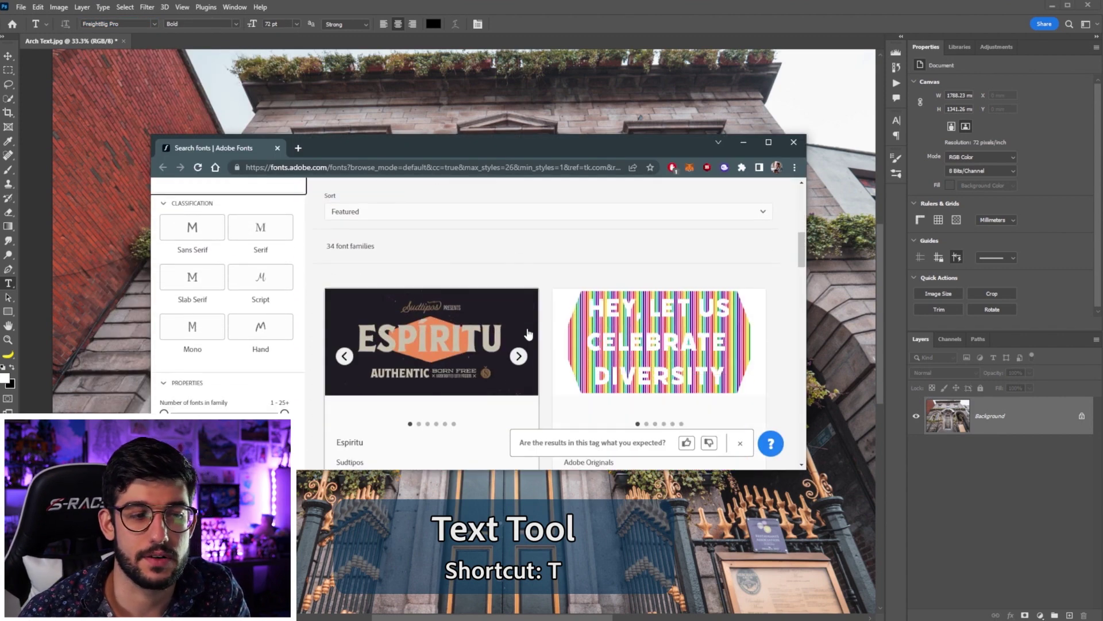
click(489, 368)
click(776, 292)
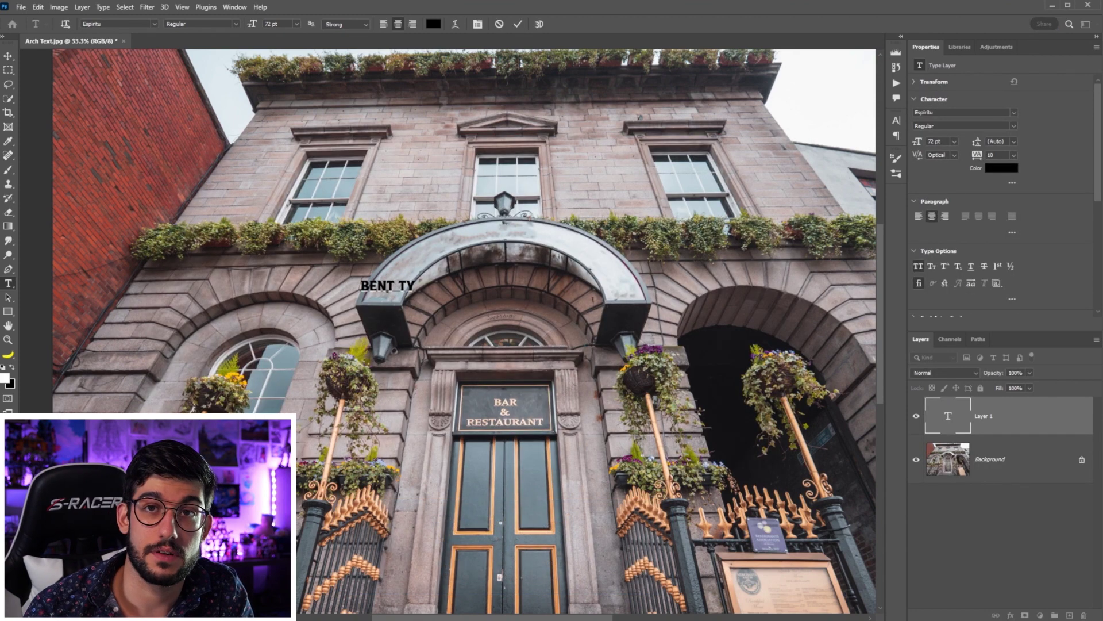
- Type BENT TYPOGRAPHY, warp it with the Arc style and place it on the arch sign
text(POGRAPHY)
key(ctrl+a)
click(455, 24)
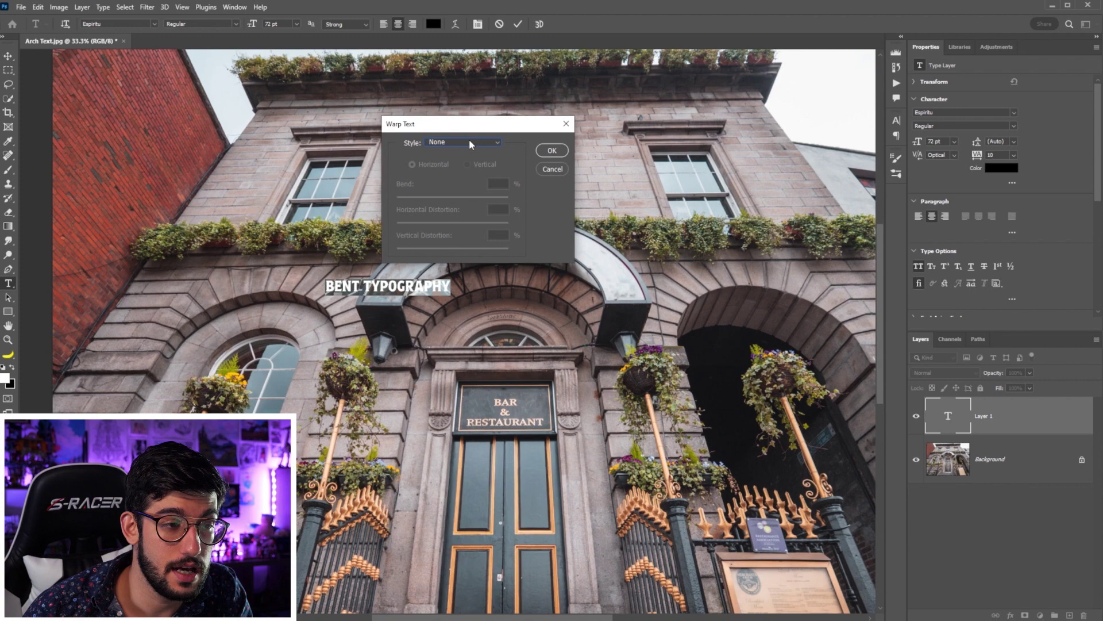
click(470, 144)
click(462, 179)
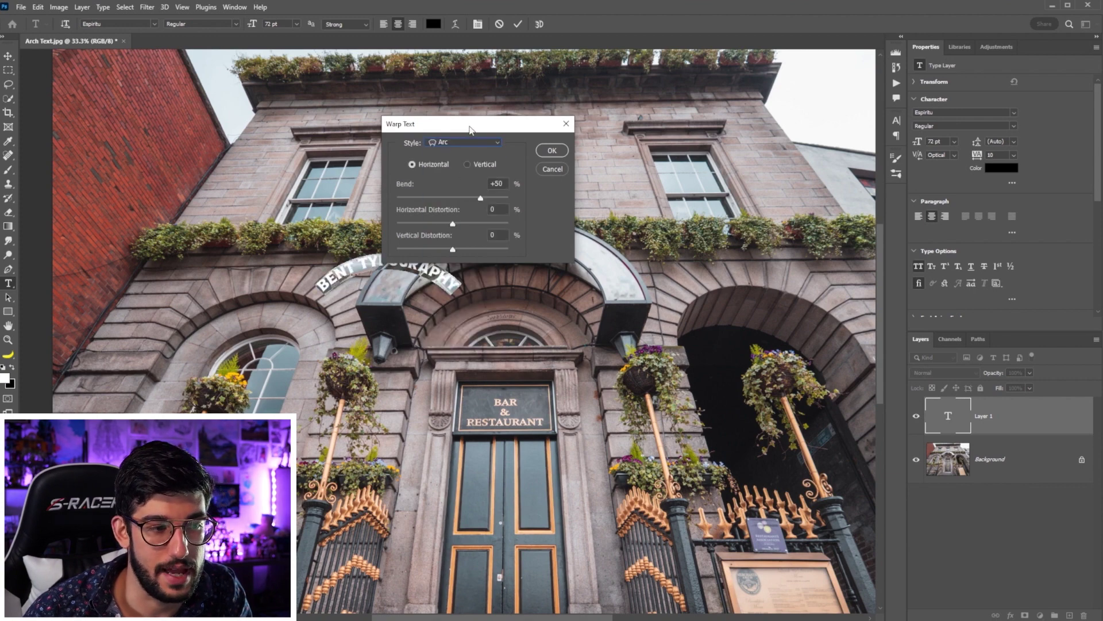
drag(470, 129, 610, 121)
drag(403, 260, 520, 247)
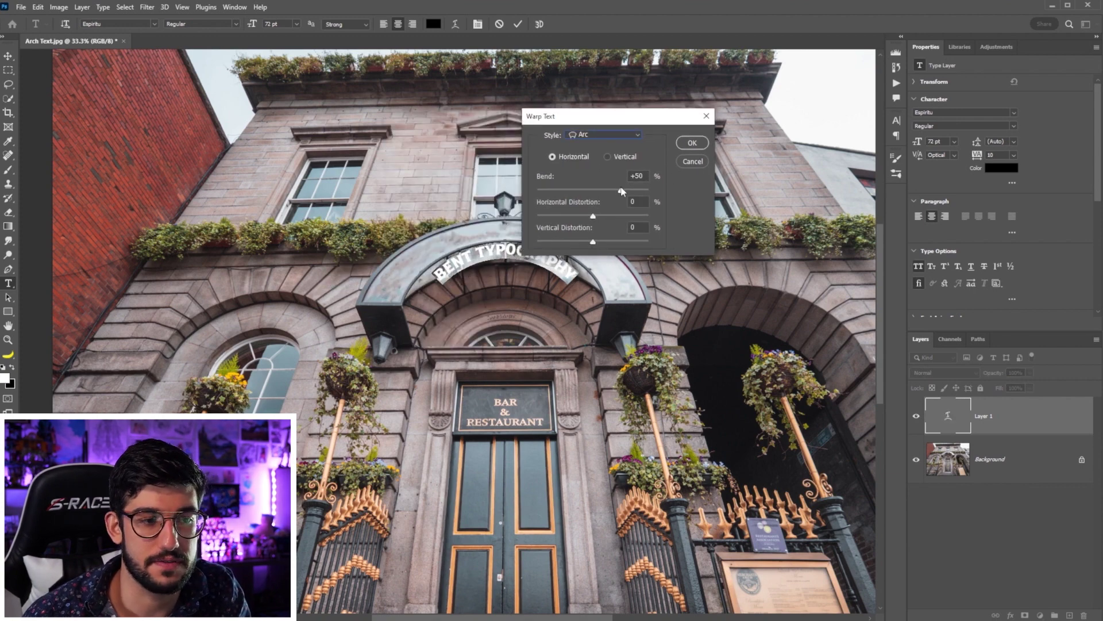
- Tune bend and vertical distortion, compare Arc Upper and Arc, and confirm the Arch warp
drag(621, 191, 628, 191)
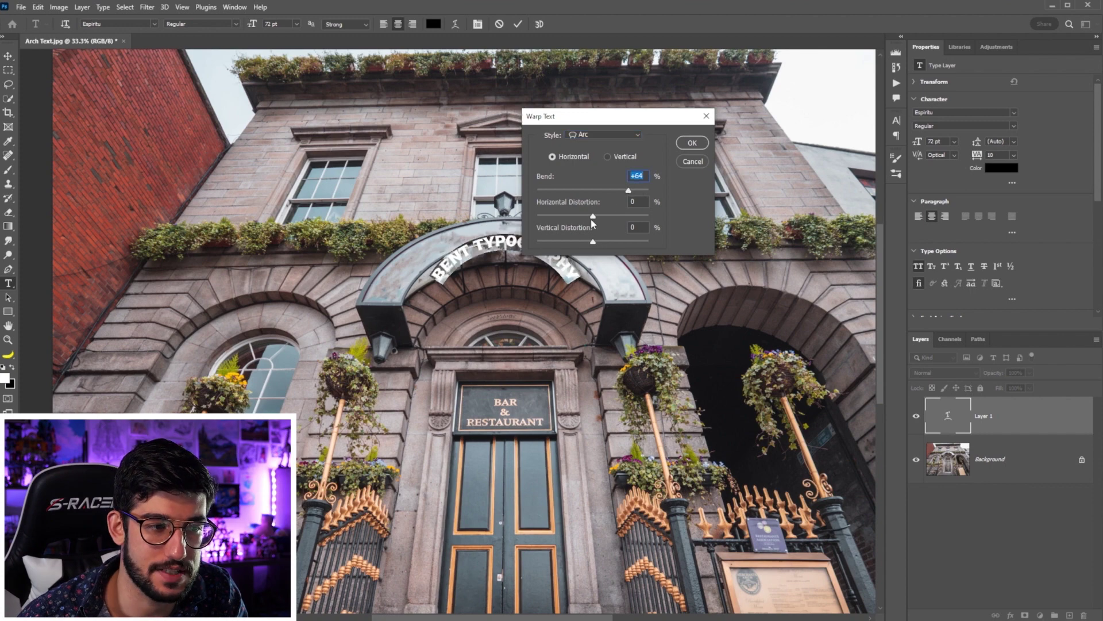
drag(594, 246, 596, 244)
drag(574, 116, 697, 107)
click(725, 124)
click(719, 176)
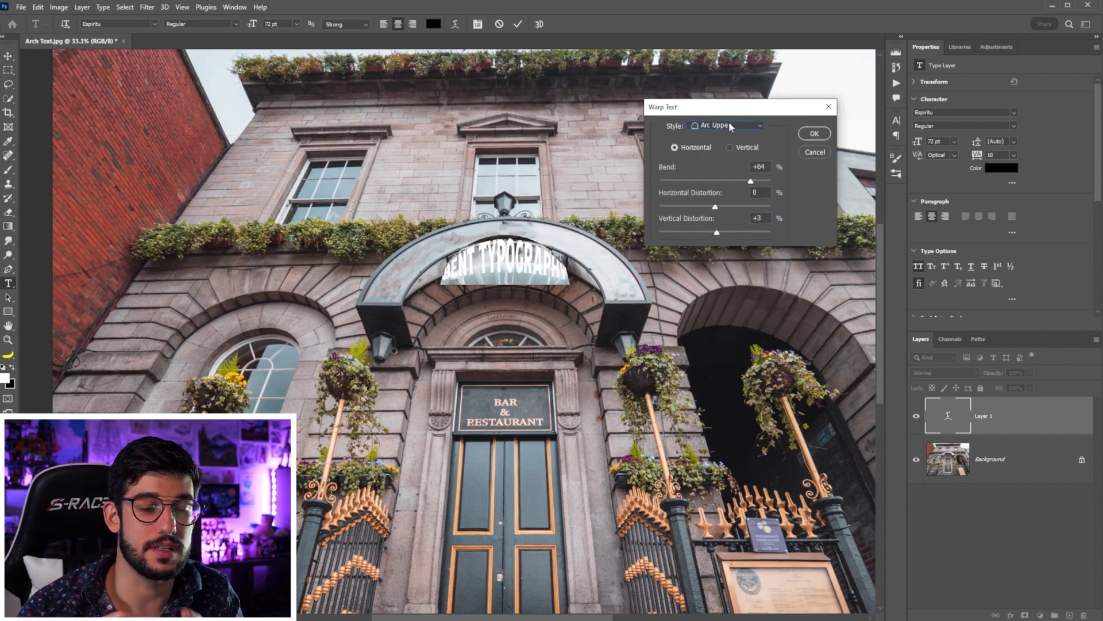
click(728, 123)
click(723, 198)
click(725, 124)
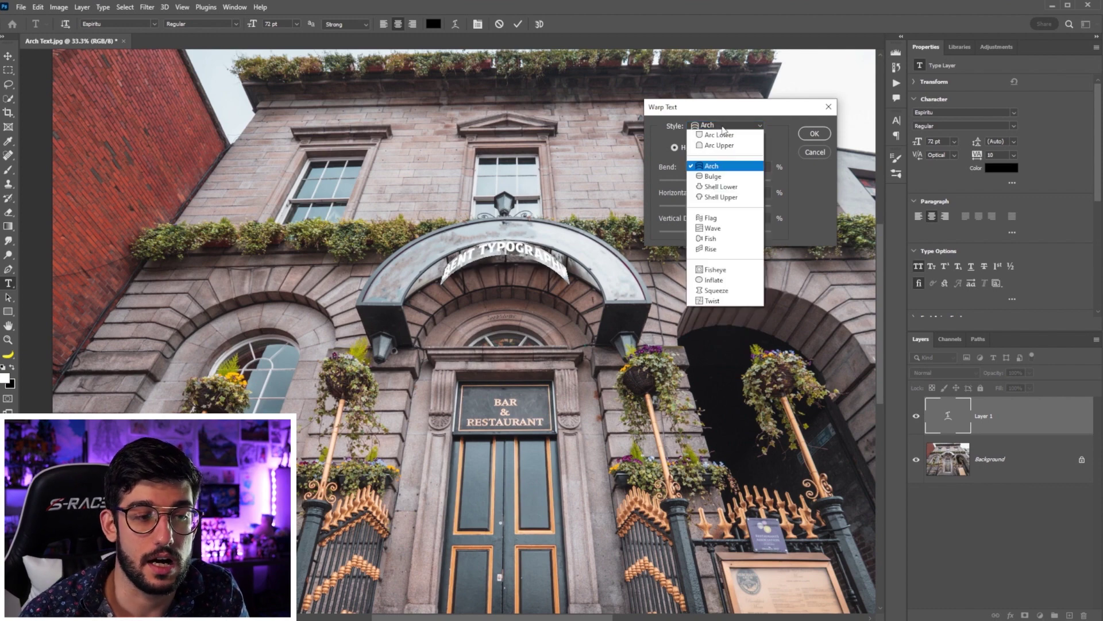
click(710, 156)
click(726, 125)
click(732, 199)
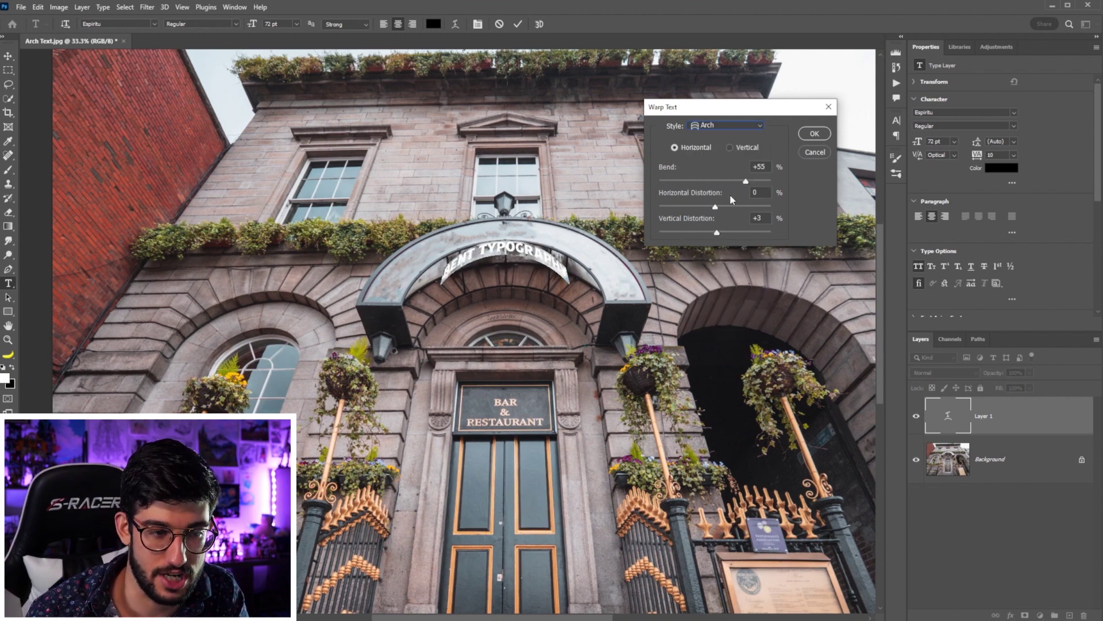
click(814, 134)
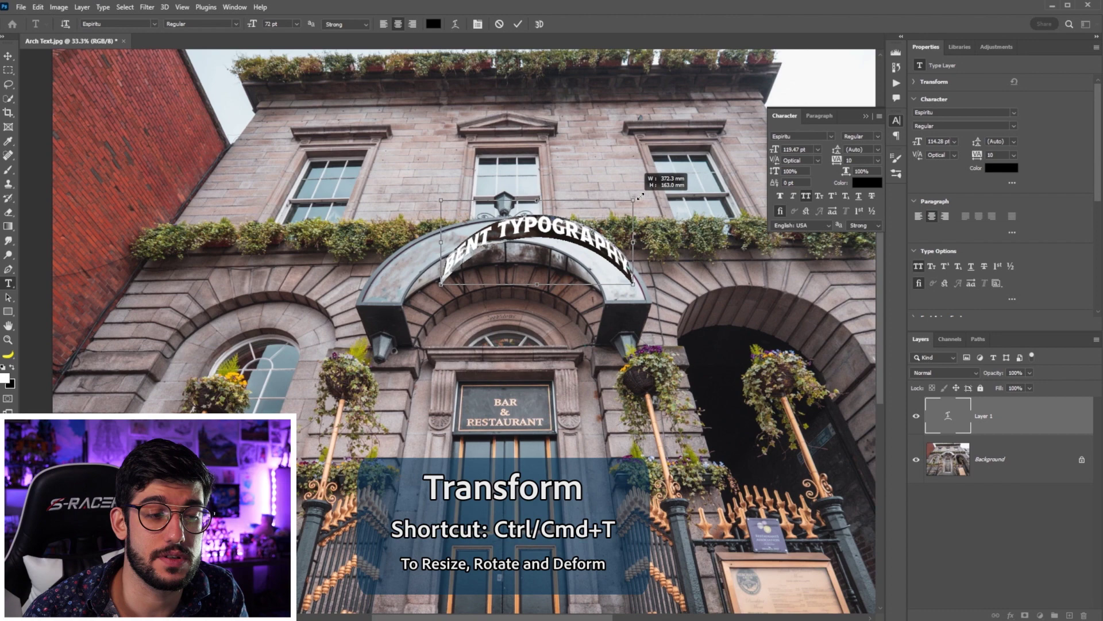
- Enlarge the bent text to fill the arch and strengthen its warp bend
drag(581, 227, 546, 251)
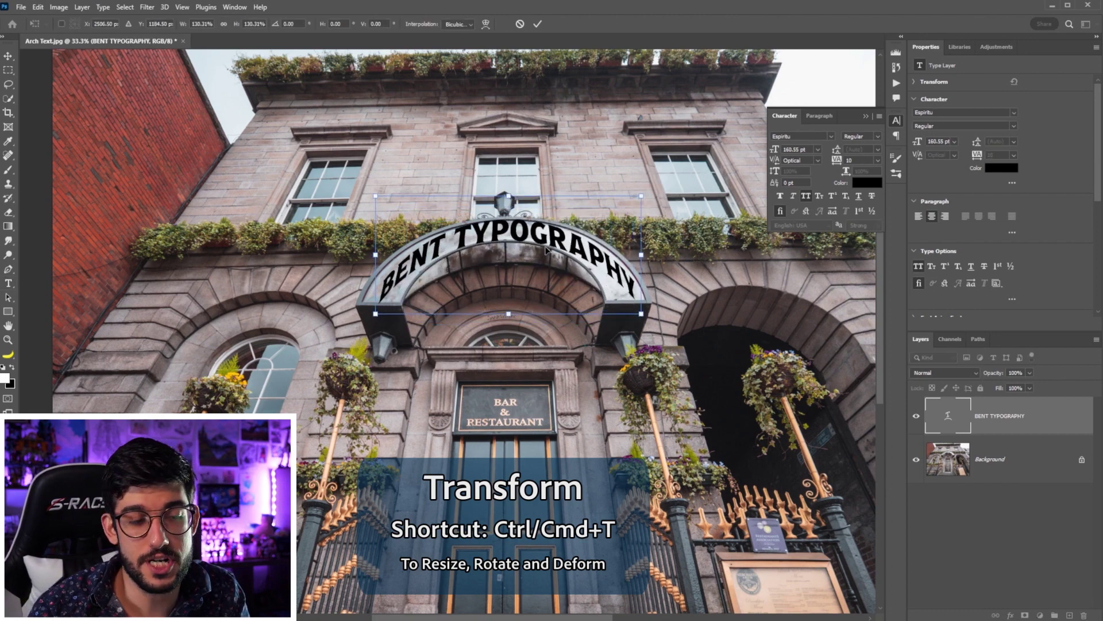
key(Return)
click(546, 252)
key(ctrl+a)
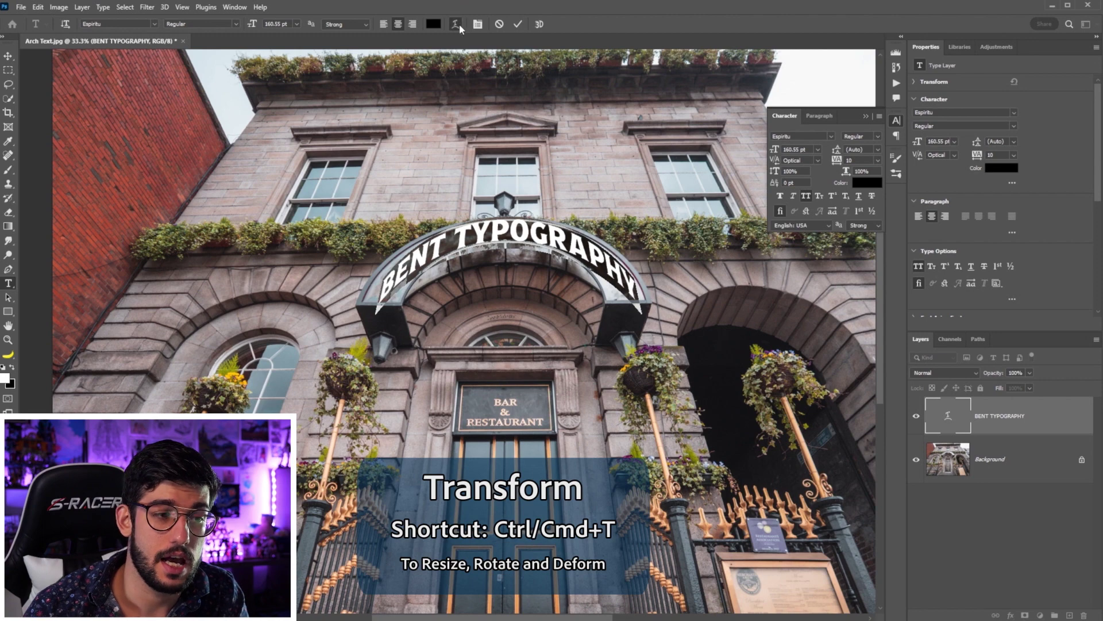
click(455, 24)
drag(742, 173, 767, 172)
click(813, 131)
- Scale the text down to fit the arch and skew it about 3.5° to match
key(ctrl+t)
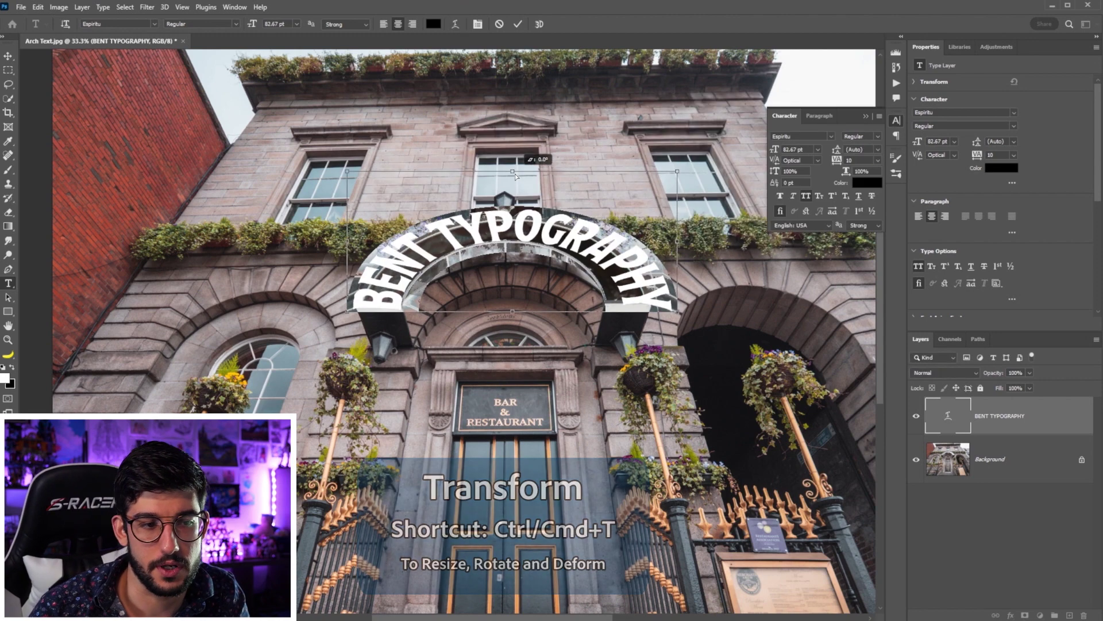
drag(516, 177, 514, 189)
key(Return)
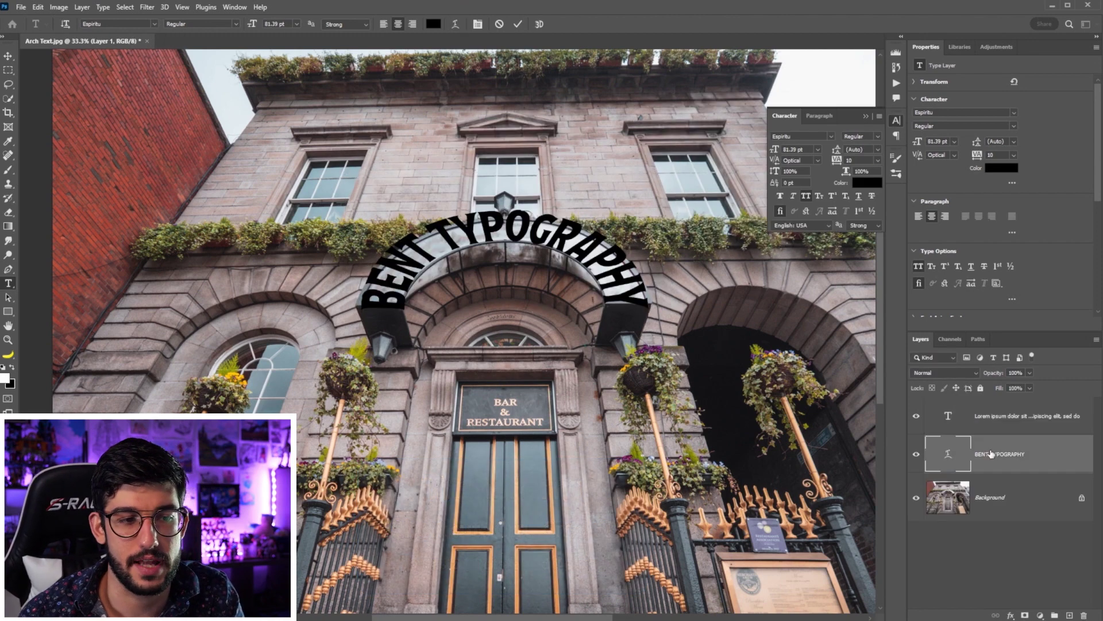
key(ctrl+t)
drag(361, 210, 396, 202)
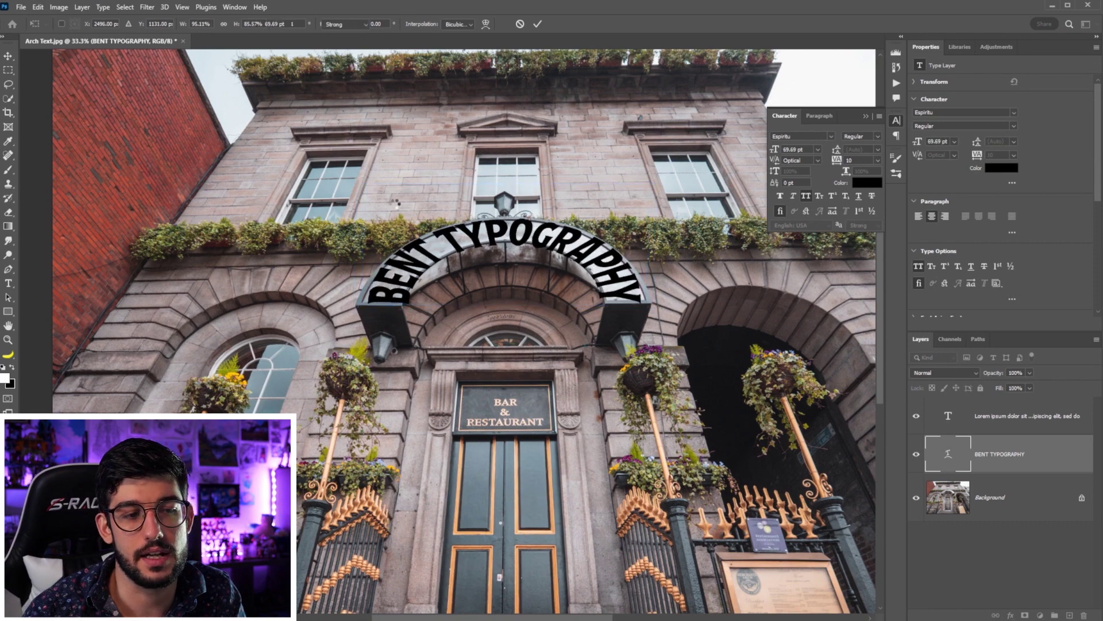
key(Return)
click(455, 24)
click(812, 131)
key(ctrl+t)
drag(642, 302, 645, 309)
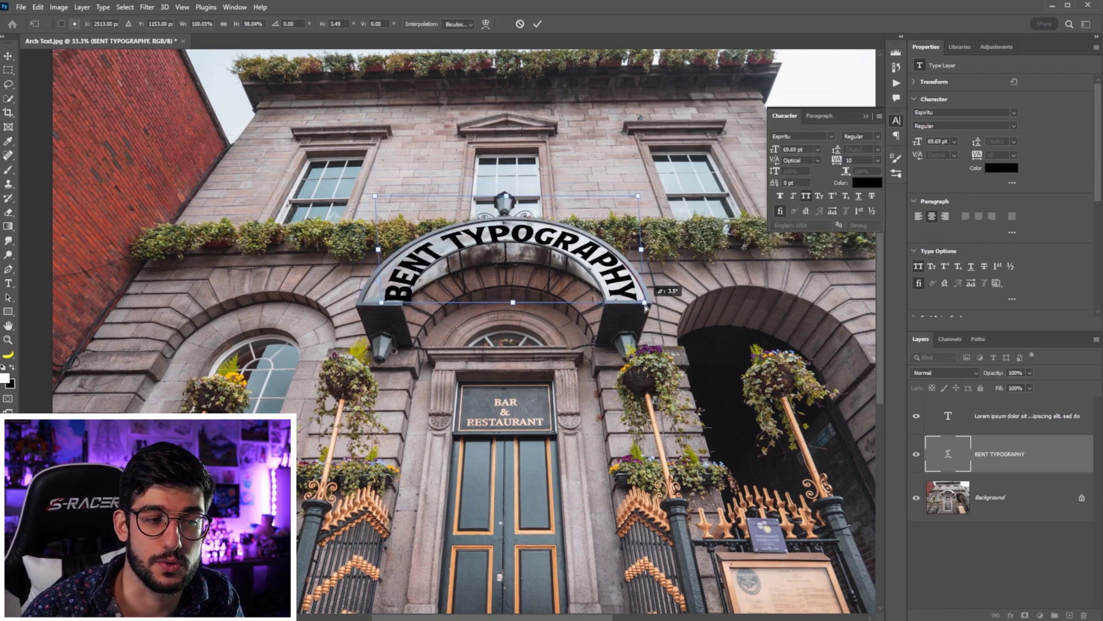
key(Return)
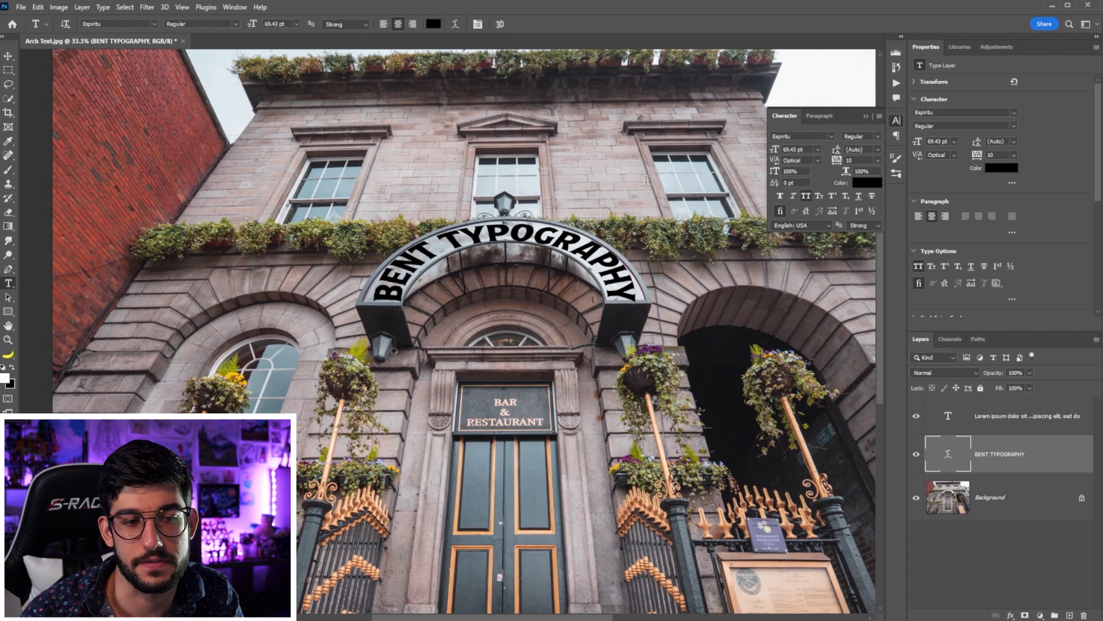
- Give the arch text a Chisel Hard Bevel & Emboss with contour and an outline stroke
double_click(1013, 462)
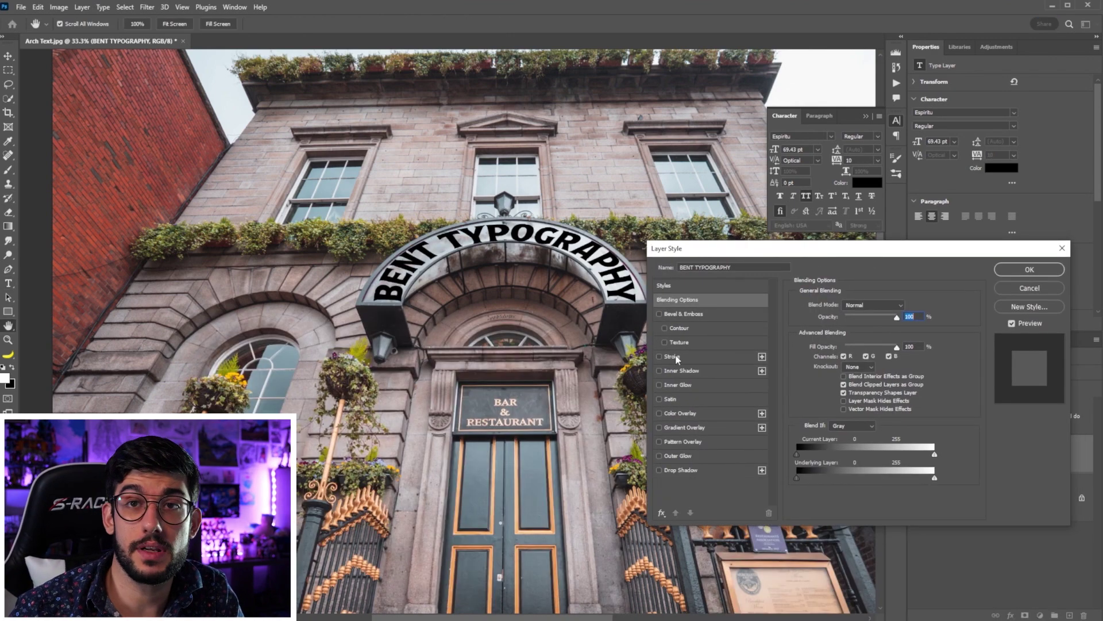
click(684, 314)
click(859, 317)
click(856, 326)
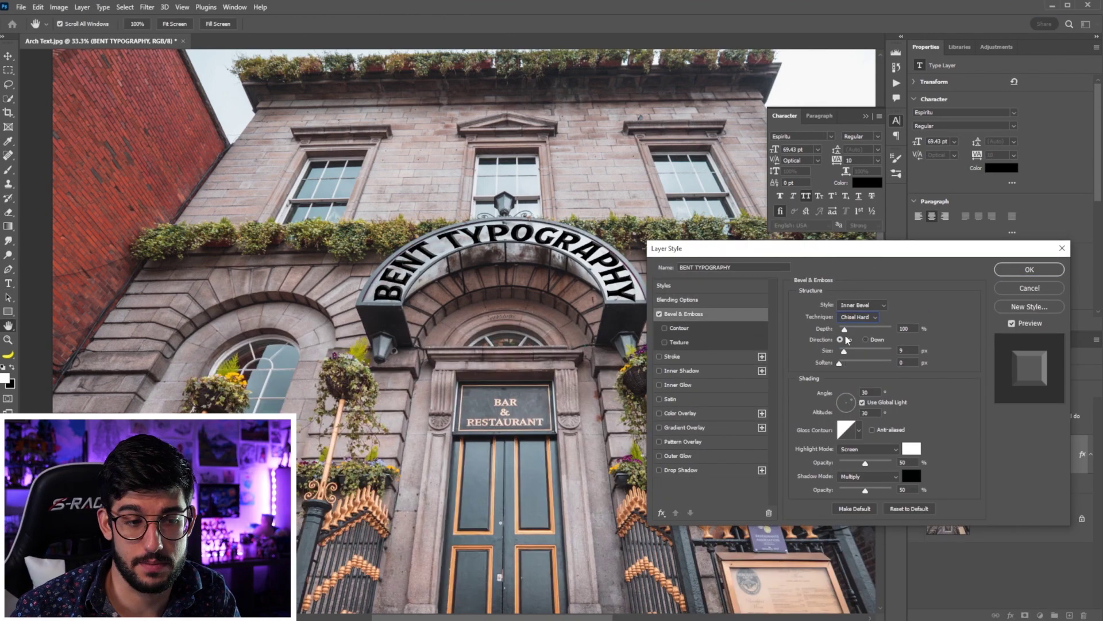
click(848, 395)
click(680, 328)
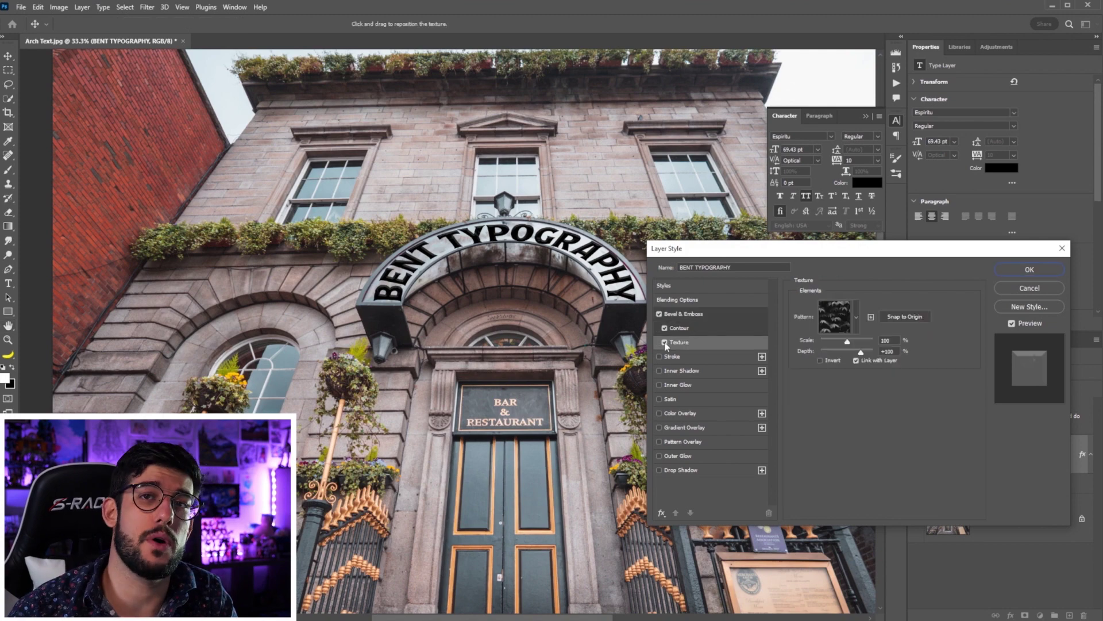
click(673, 356)
drag(838, 306, 837, 305)
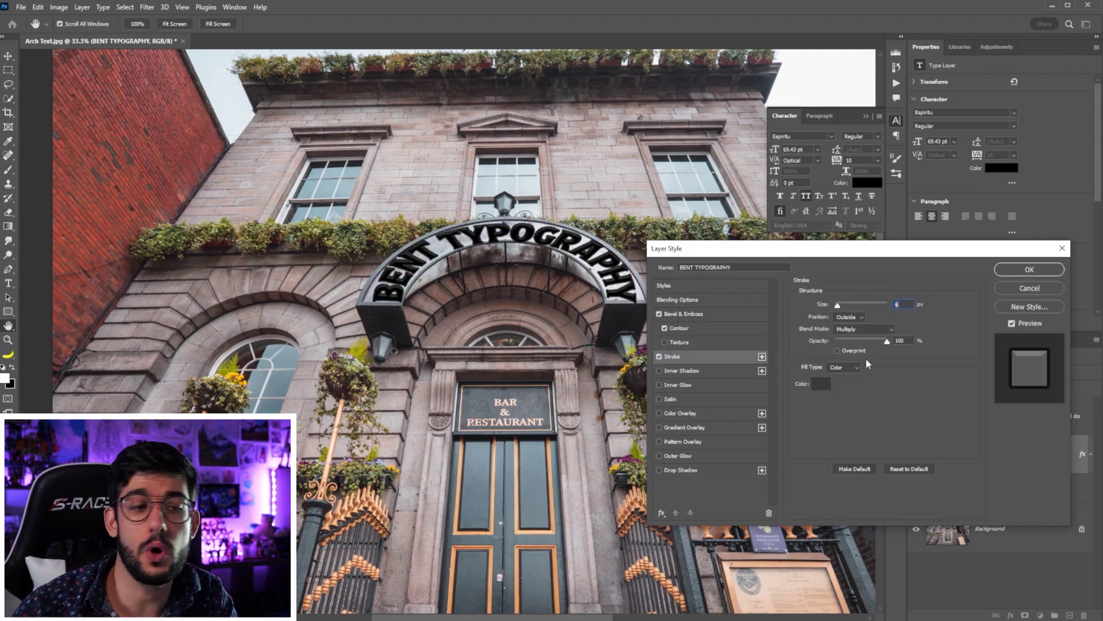
click(1047, 274)
- Colour the text gold sampled from the door trim and raise the bevel depth to 1000%
double_click(948, 454)
click(1002, 168)
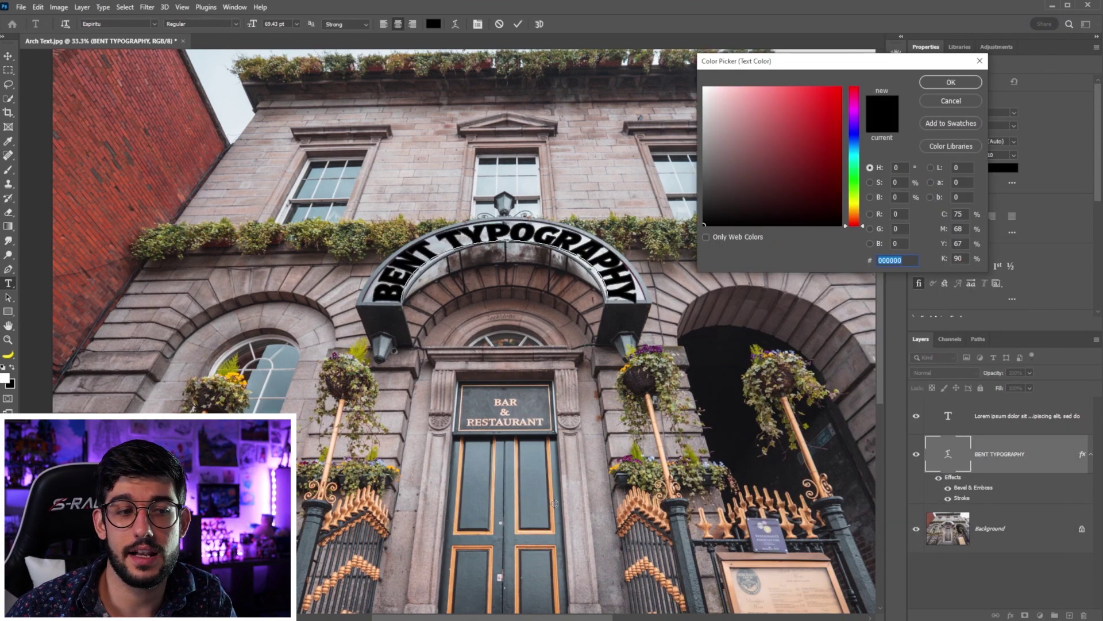
click(552, 504)
click(951, 83)
click(1011, 528)
click(1035, 466)
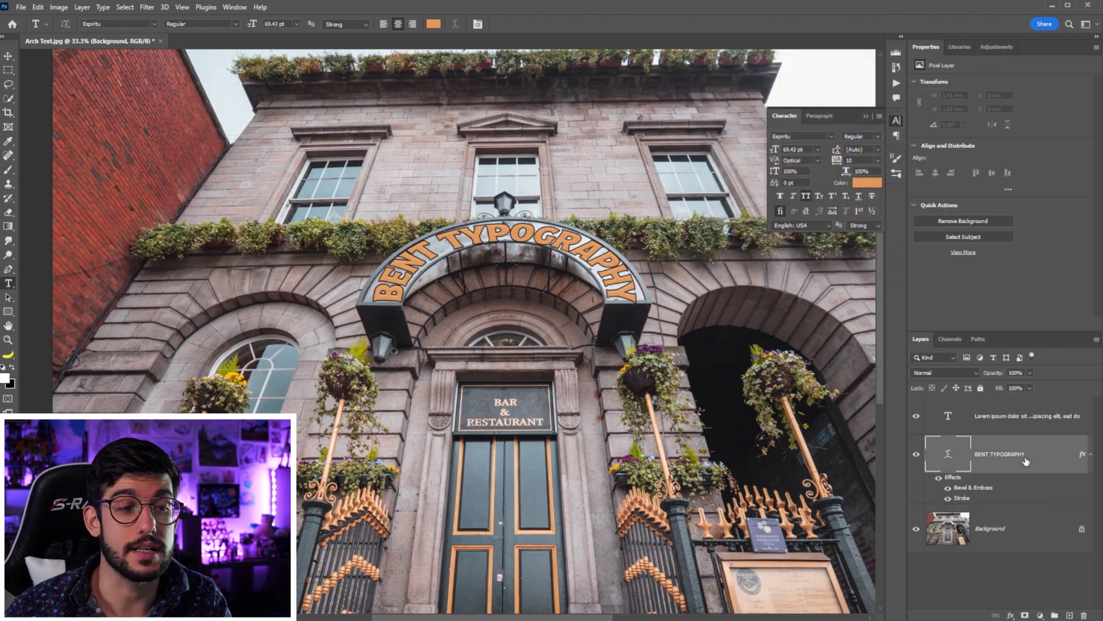
double_click(973, 487)
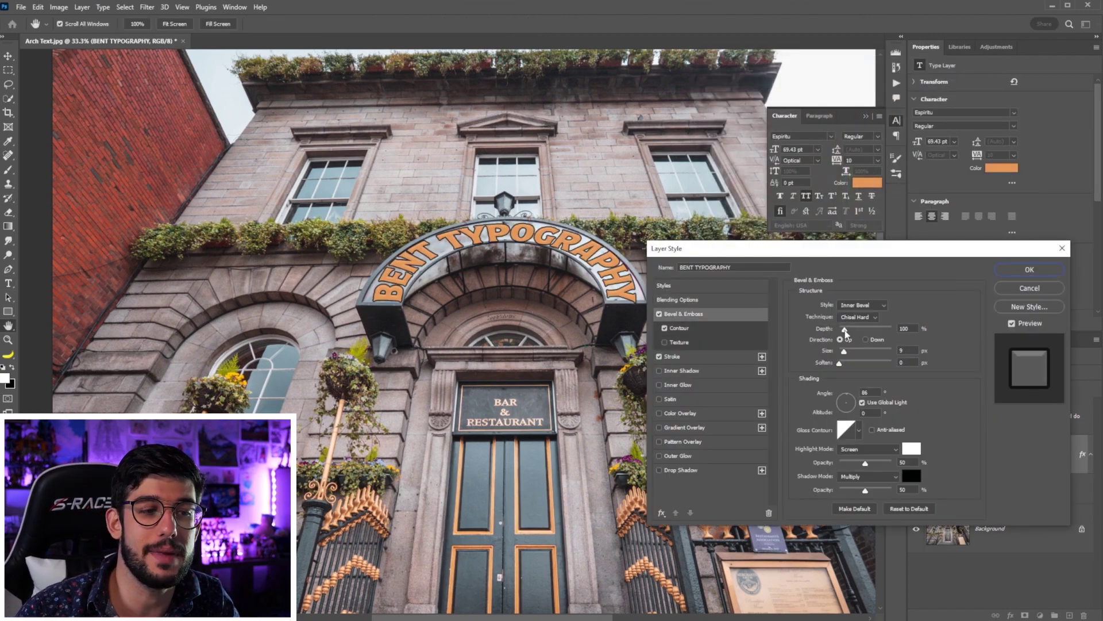
drag(845, 334, 894, 329)
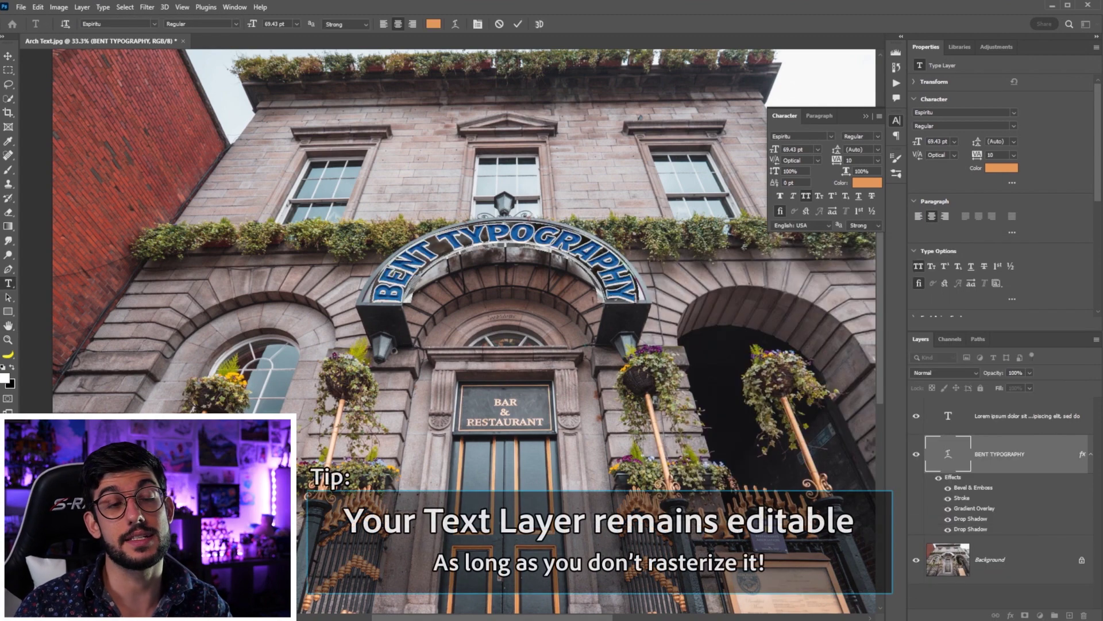
- Retype the arch text as DELICIOUS ARCHES and commit it
text(DE)
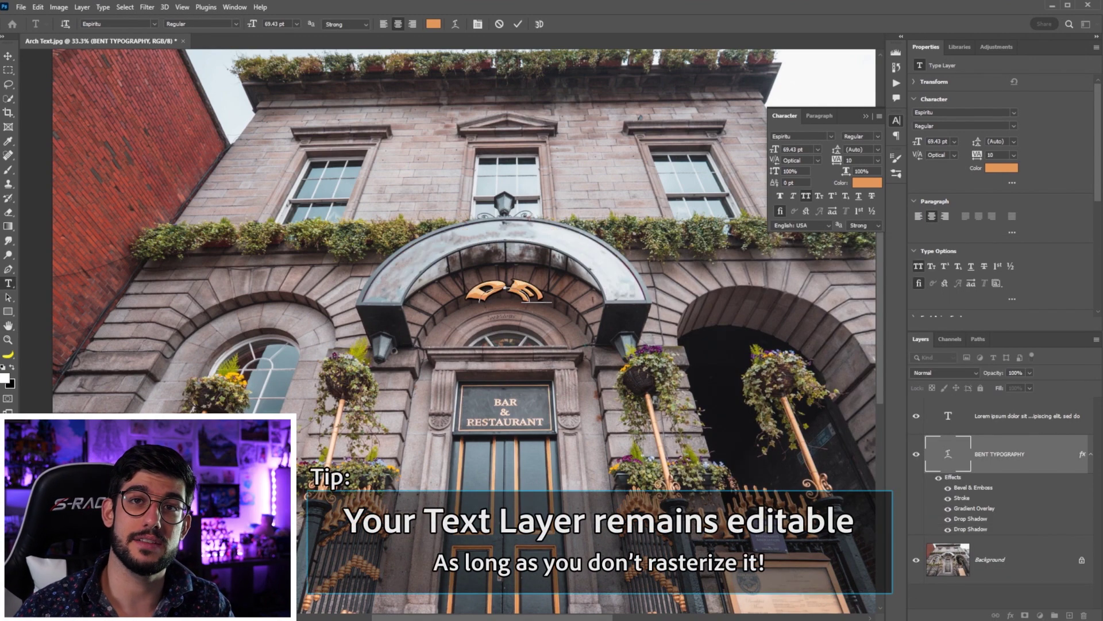
text(LICIO)
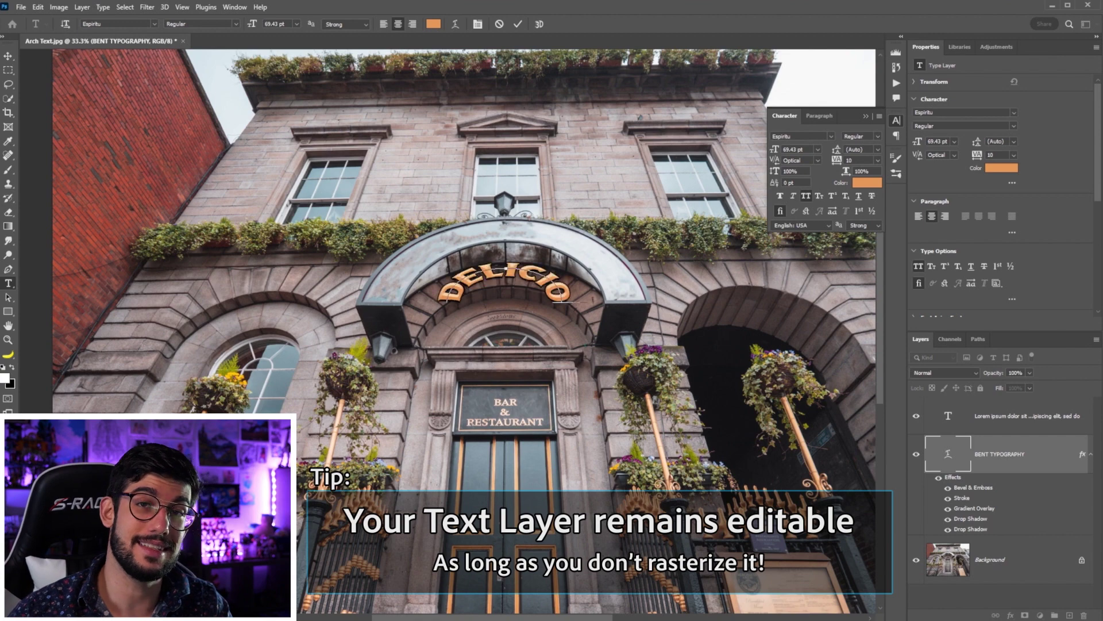
text(US AR)
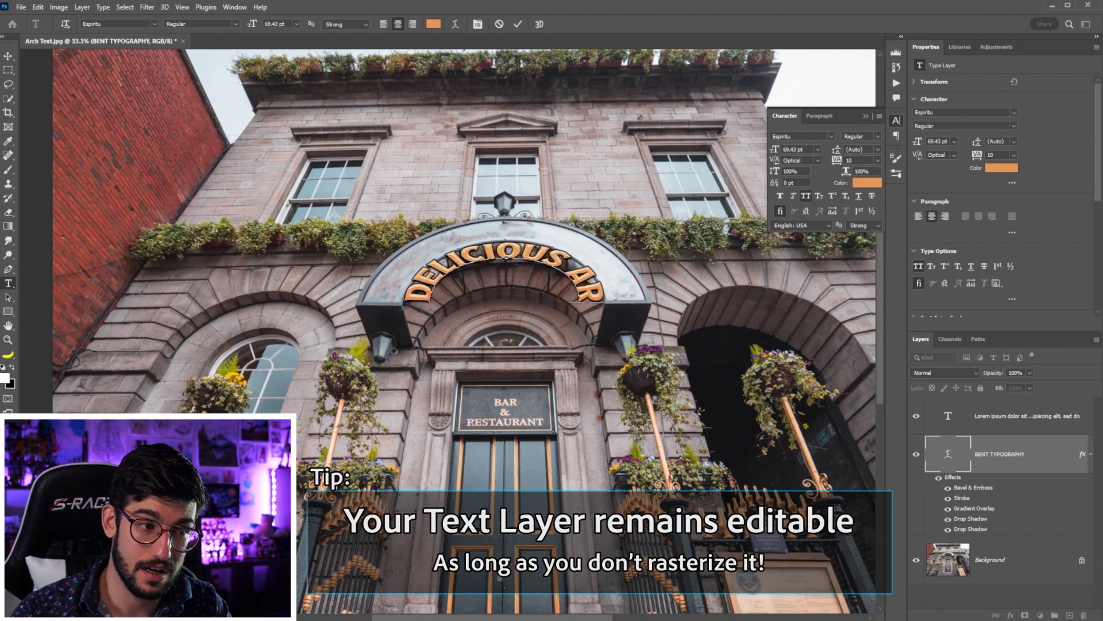
text(C)
text(HES)
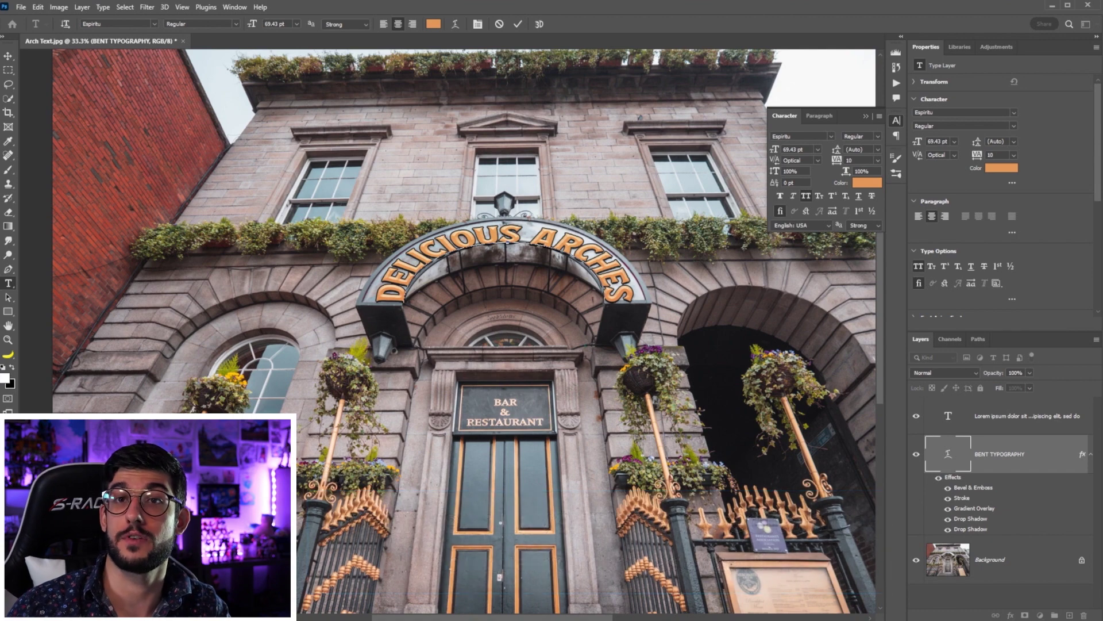
key(ctrl)
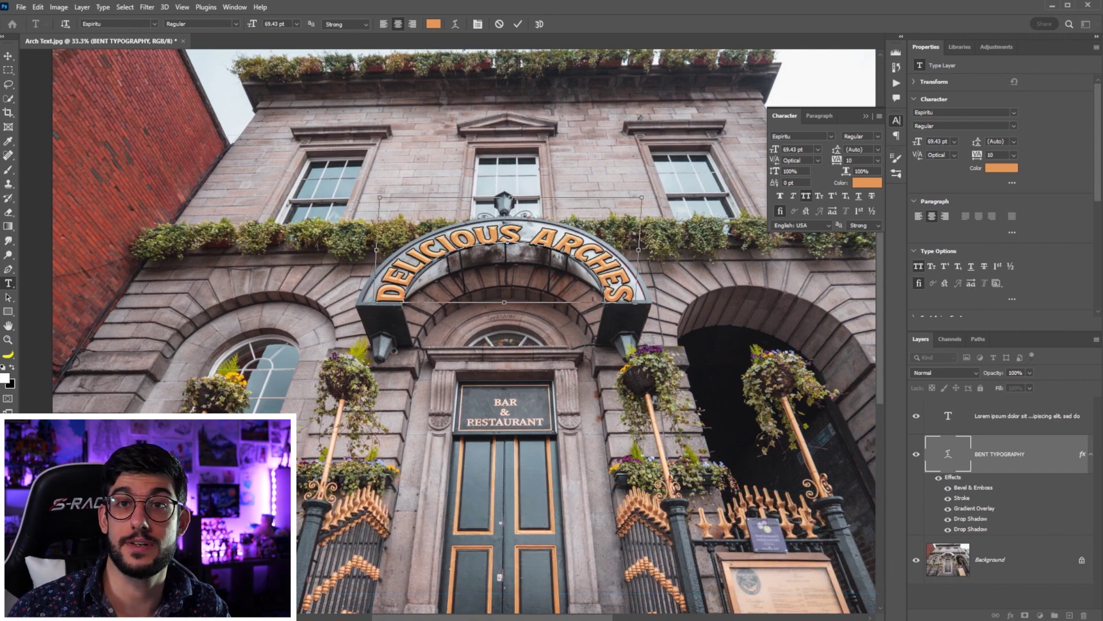
key(ctrl+Return)
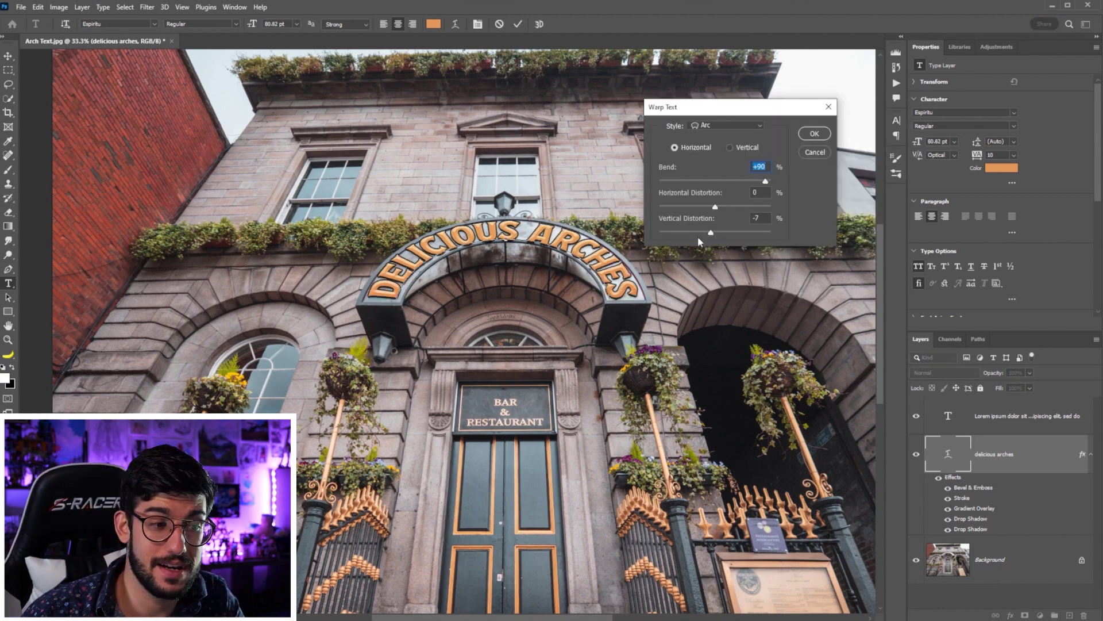
- Adjust the arch text's warp vertical distortion and apply it
drag(712, 217, 706, 217)
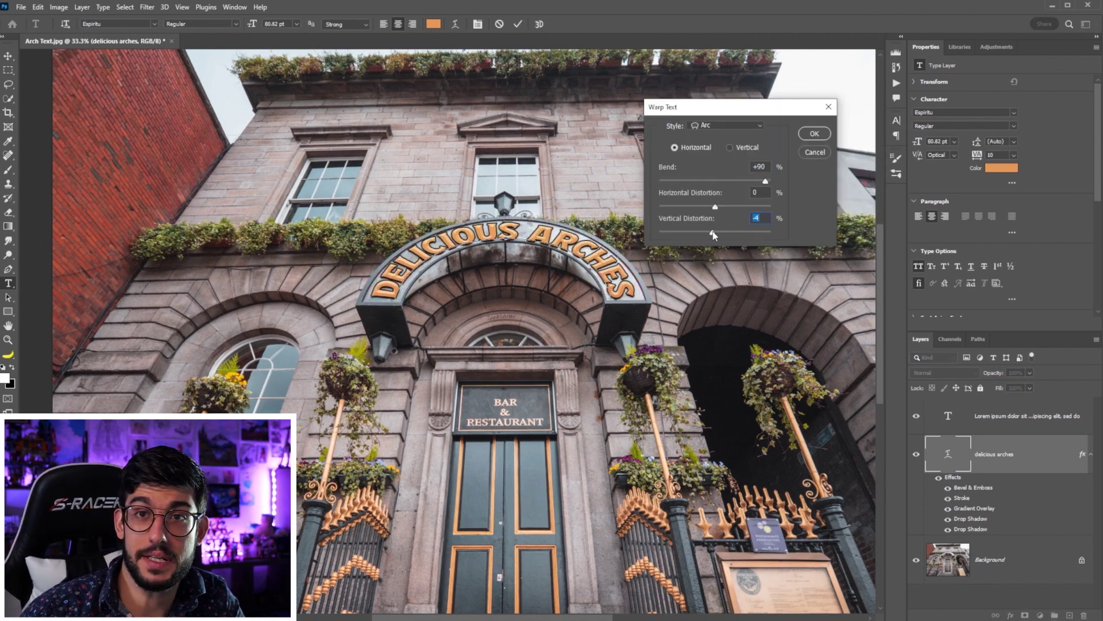
click(820, 136)
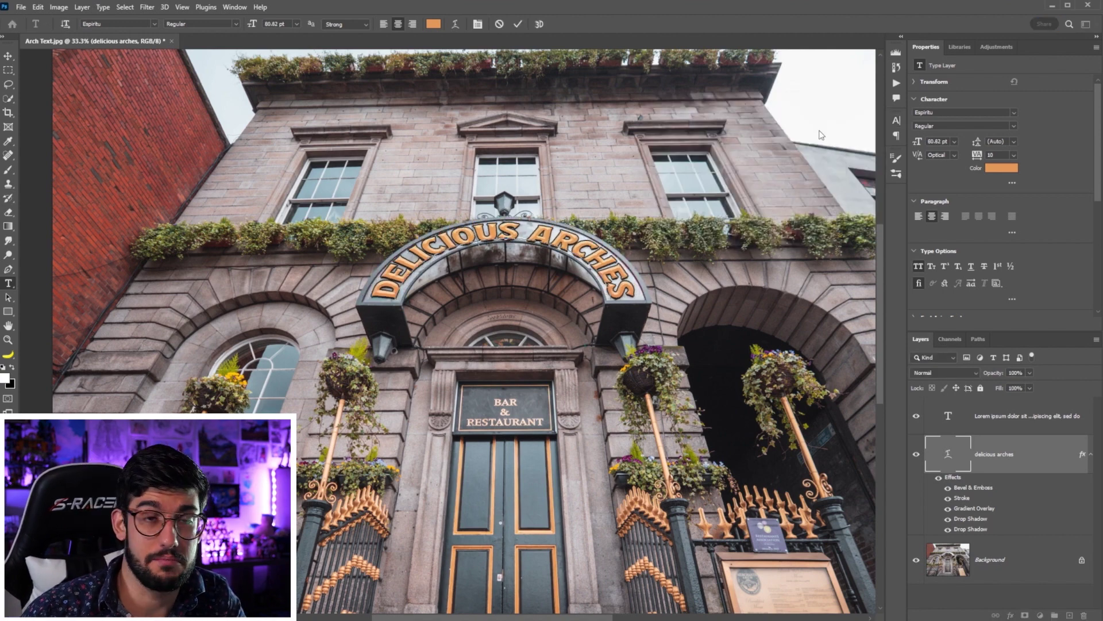
click(1011, 468)
- Duplicate DELICIOUS ARCHES and scale the copy down onto the door sign
key(ctrl+j)
drag(570, 253, 593, 396)
key(ctrl+t)
drag(673, 340, 532, 401)
key(Return)
- Hide the copy's bevel, stroke and drop shadows and colour it pale cream near e5bf97
click(947, 487)
click(948, 497)
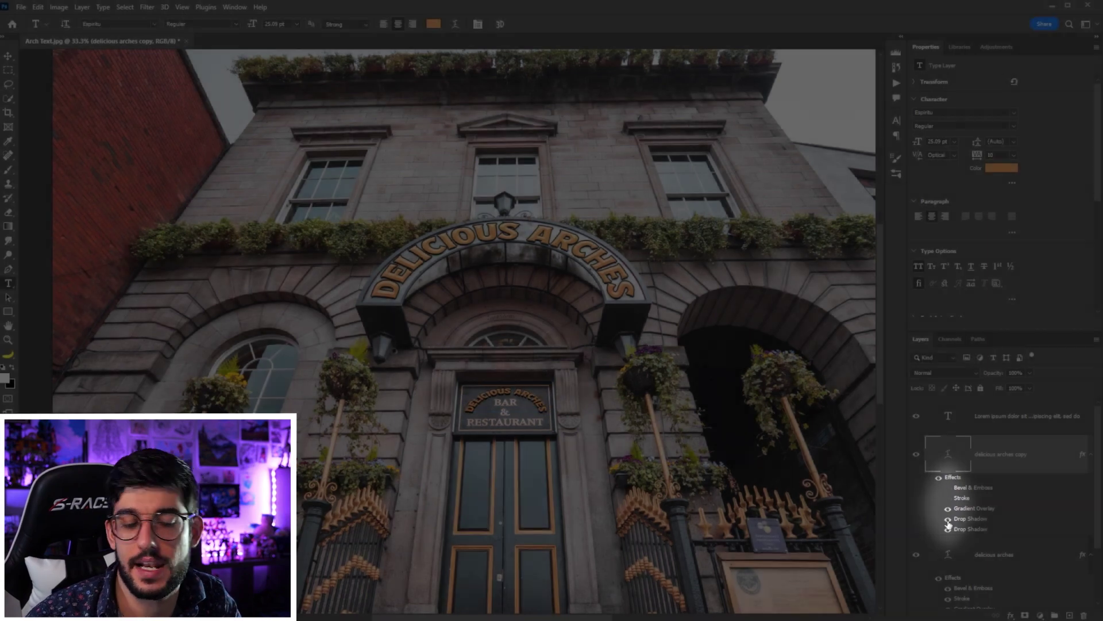
click(947, 519)
click(947, 529)
click(1001, 168)
text(e5bf97)
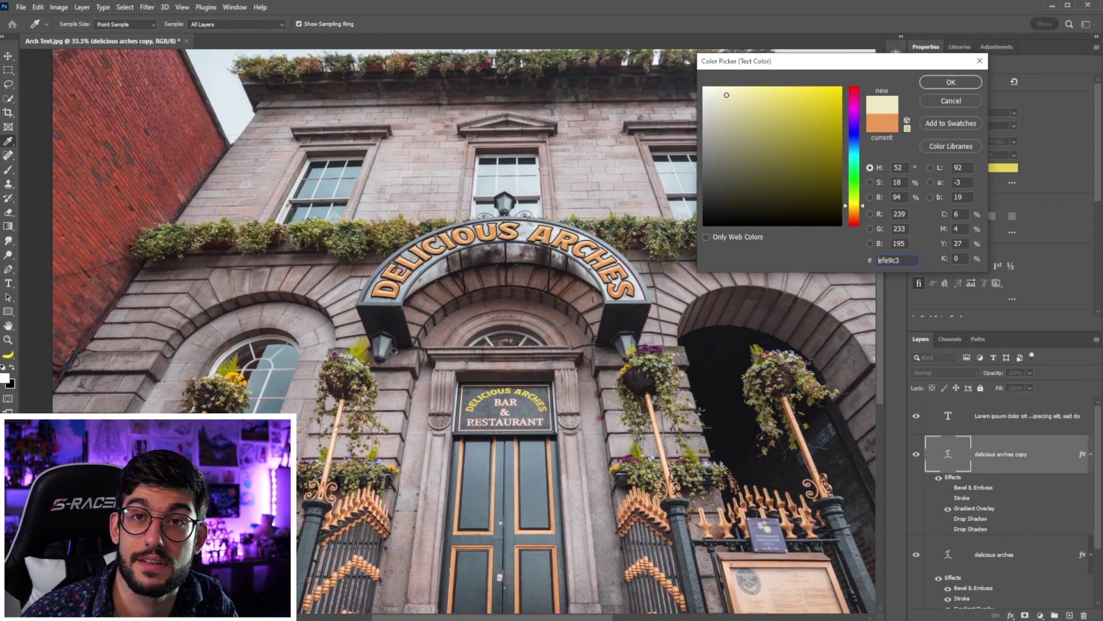
click(738, 87)
click(948, 83)
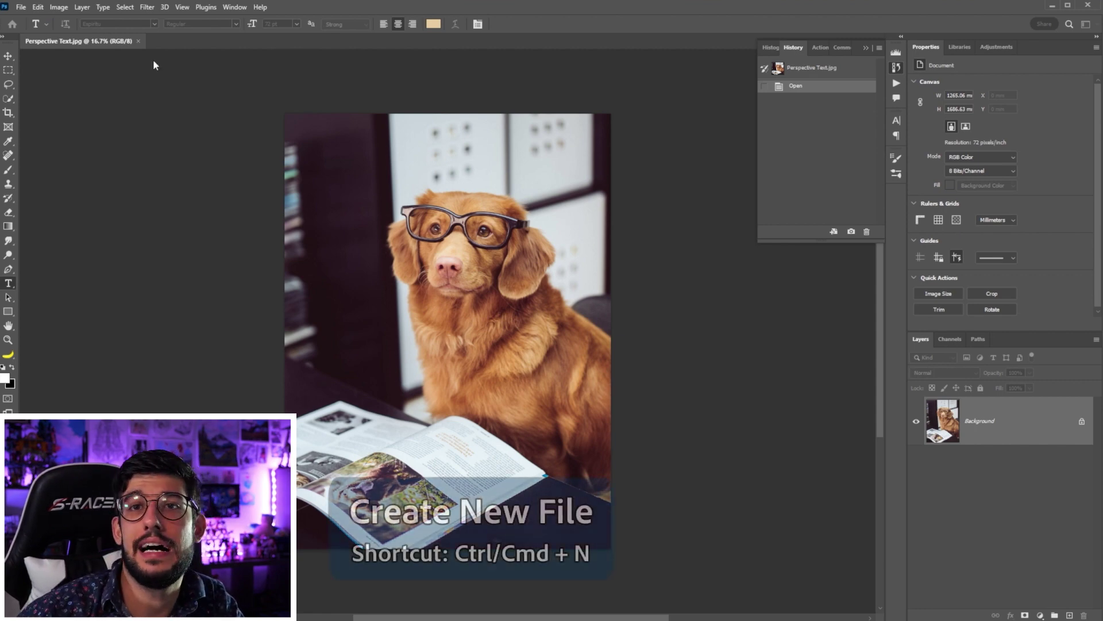
- Create an 8.5 × 11 in Letter document from the Print presets and select all
key(ctrl+n)
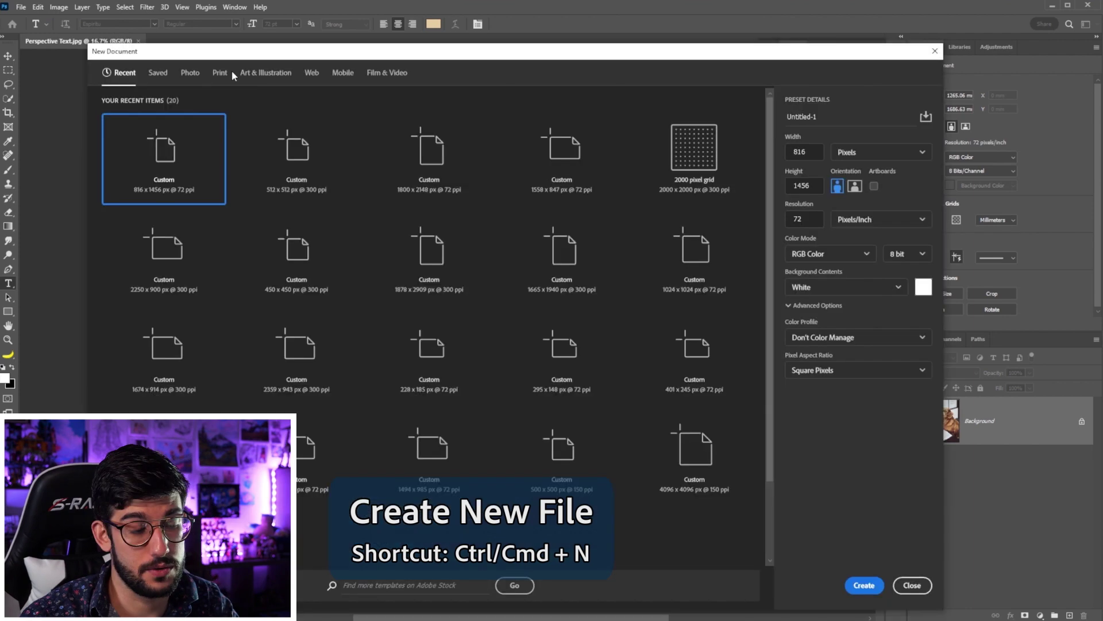
click(222, 77)
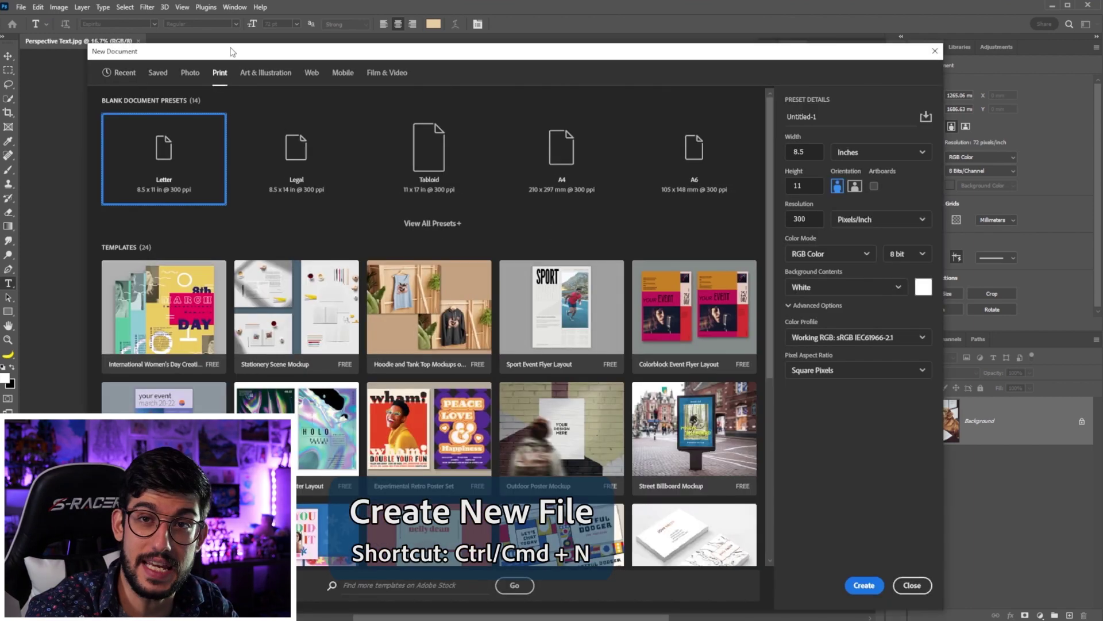
double_click(192, 164)
key(ctrl+a)
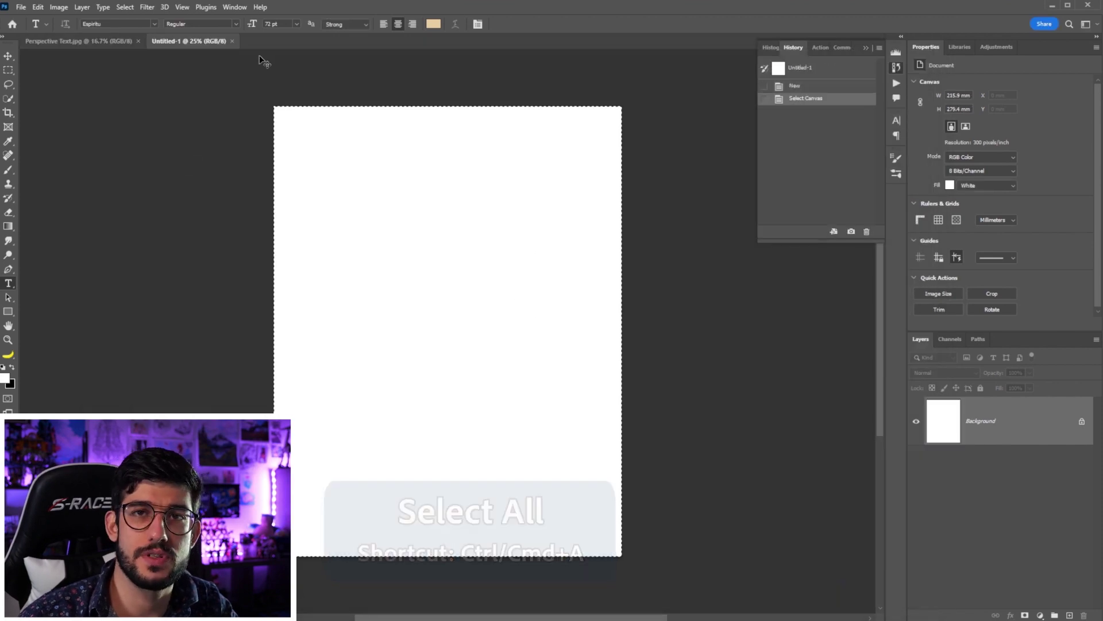
- Close Untitled-1, paste the page into Perspective Text.jpg, and convert Layer 1 to a smart object
click(231, 42)
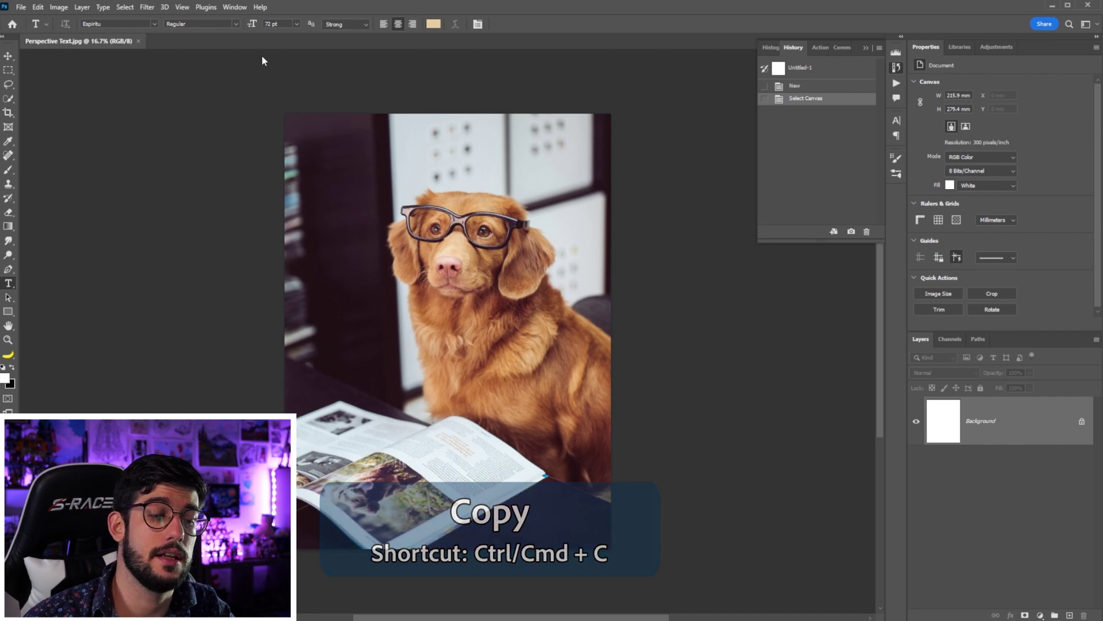
key(ctrl+v)
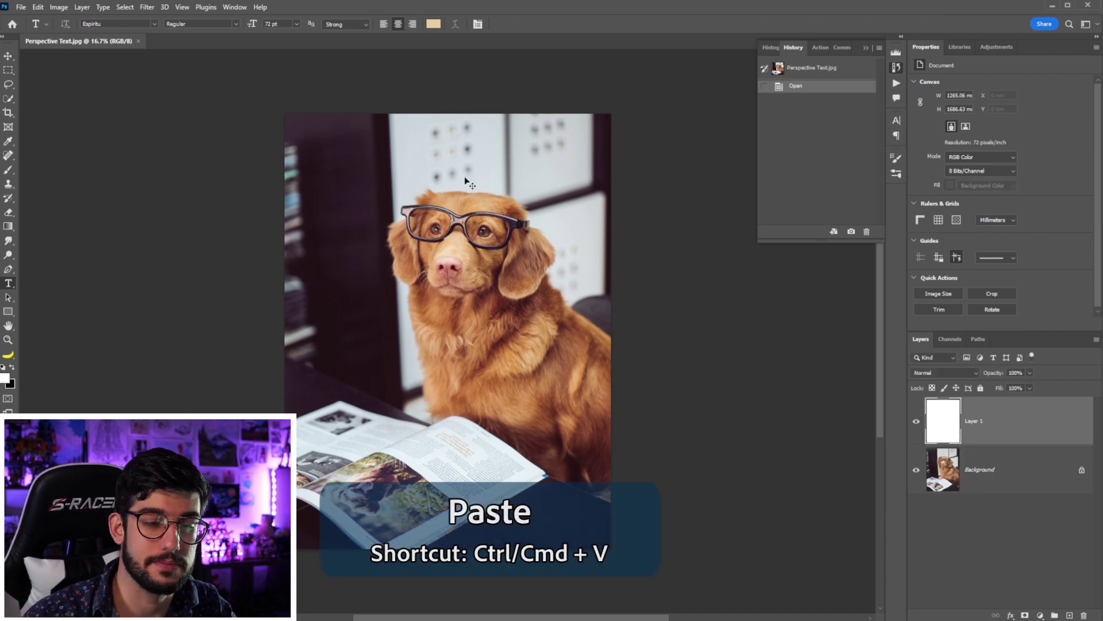
right_click(968, 438)
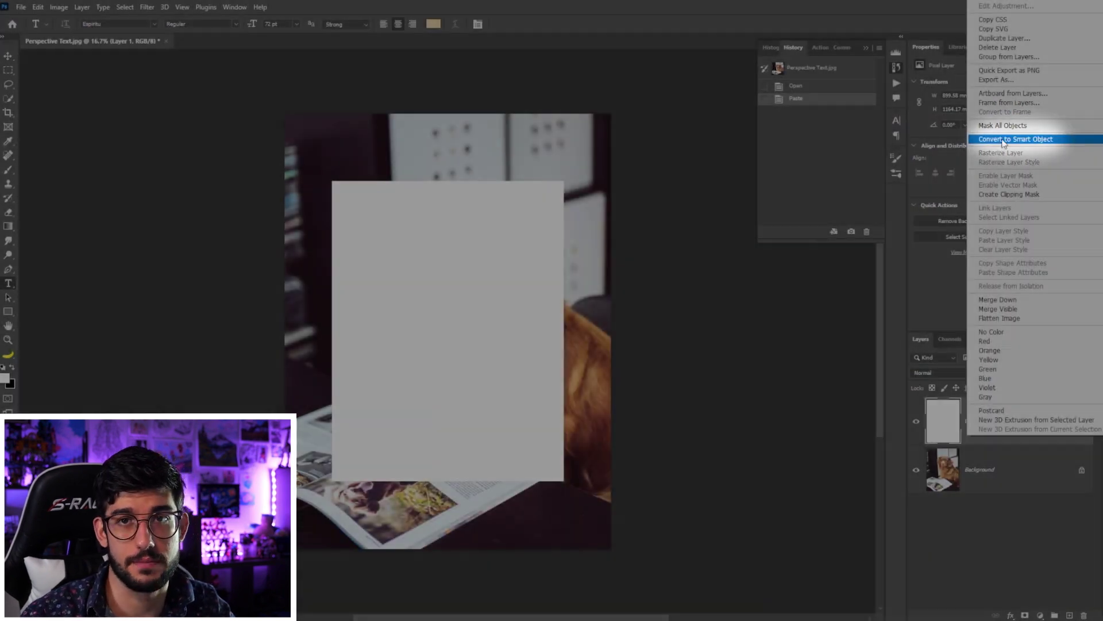
click(1004, 141)
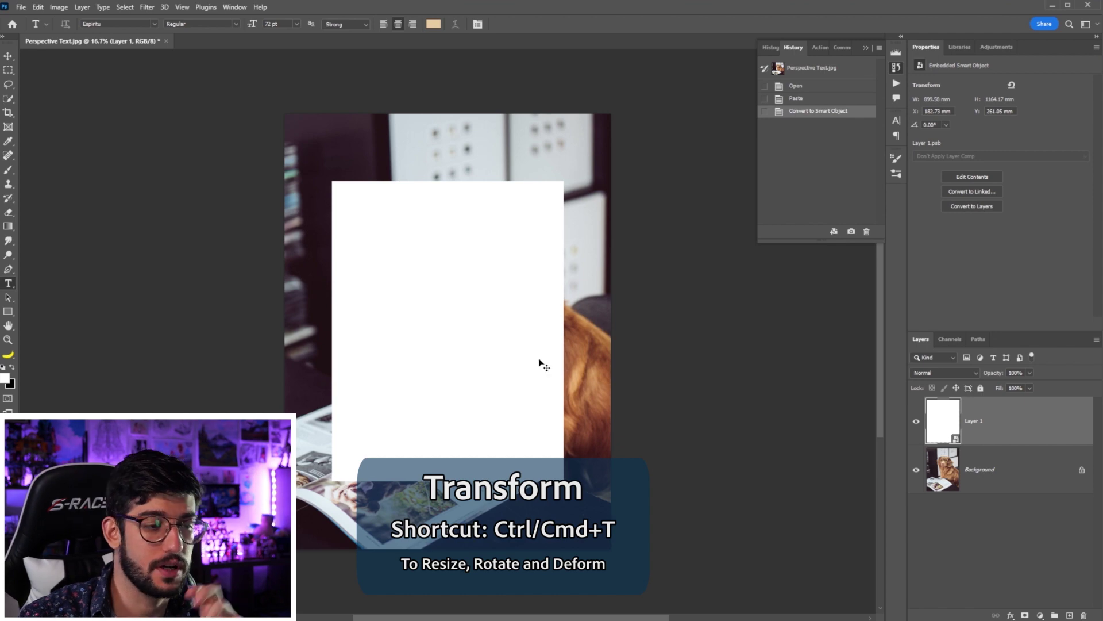
- Rotate the white page about -129°, move it toward the magazine, and set opacity to 74%
key(ctrl+t)
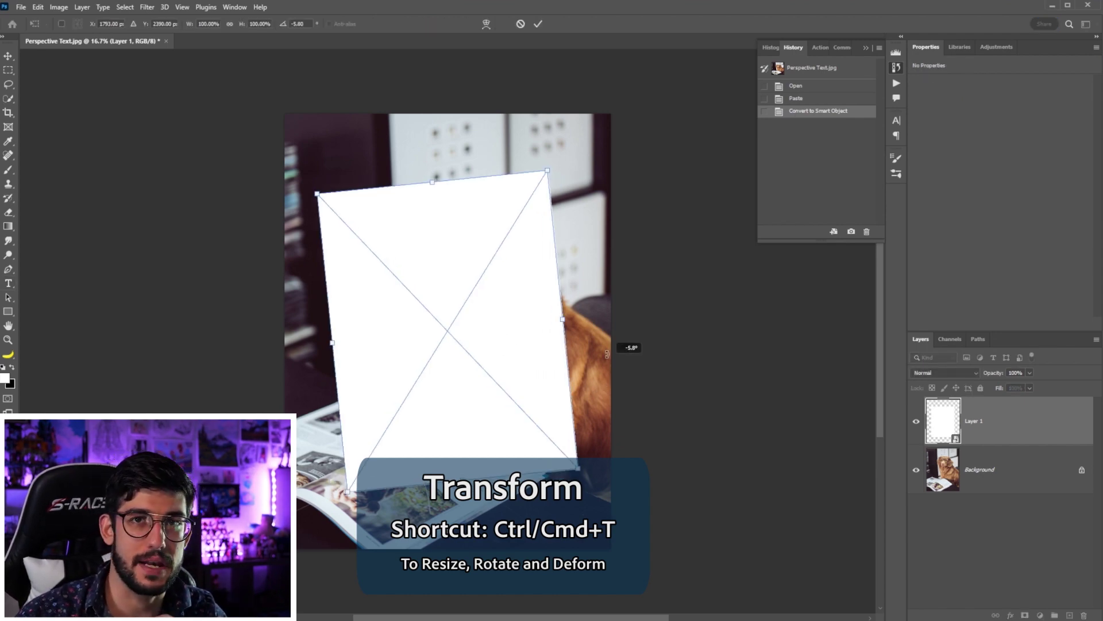
drag(607, 354, 426, 253)
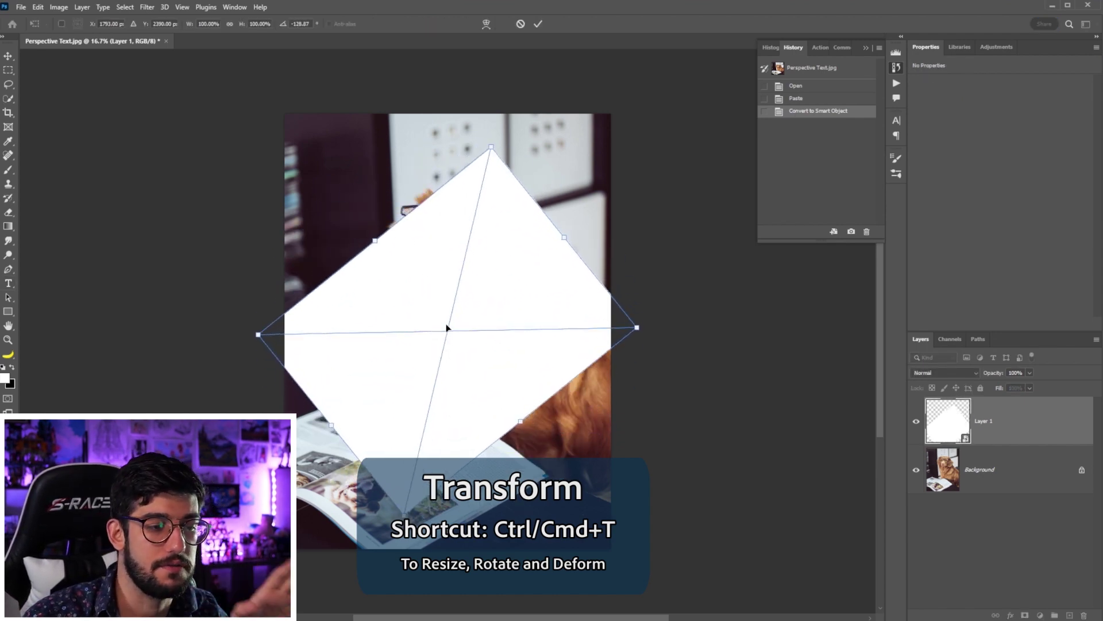
drag(438, 419, 418, 486)
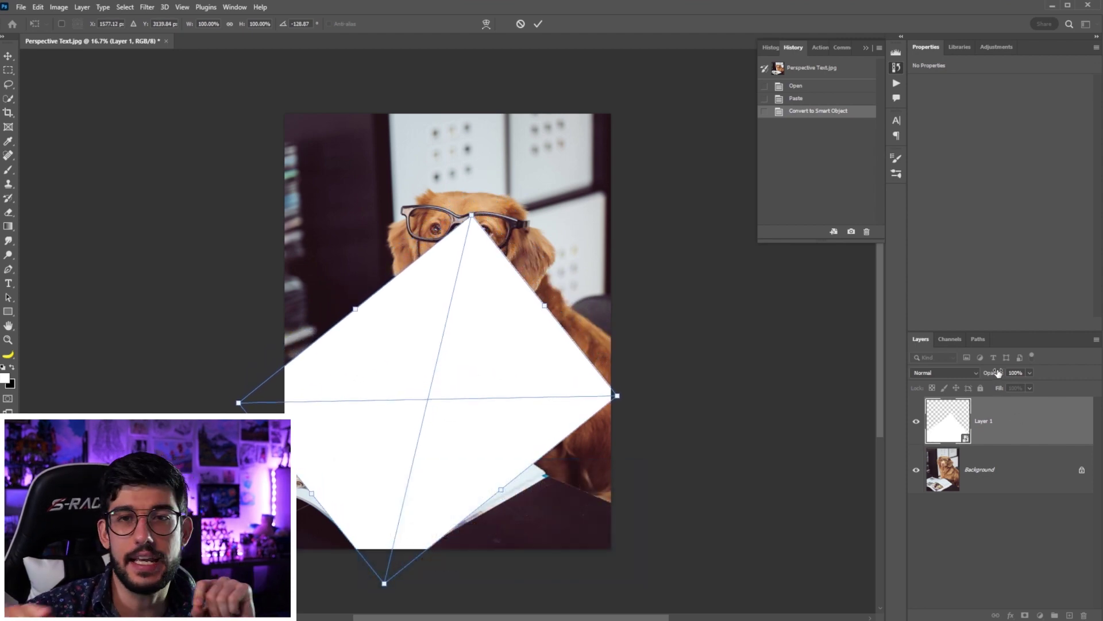
drag(998, 373, 980, 373)
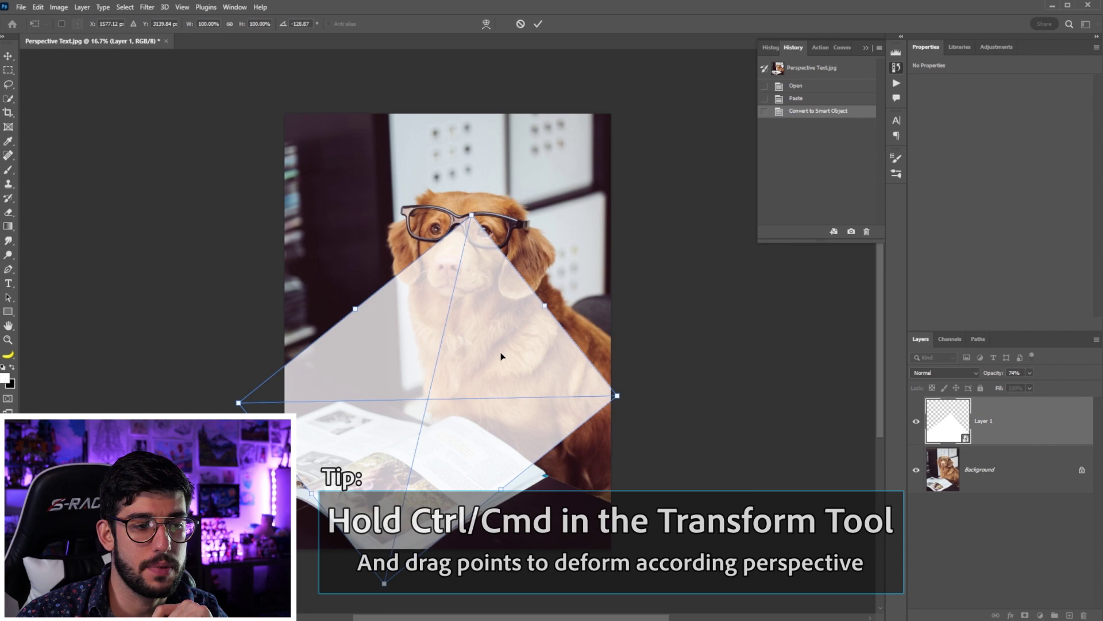
- Distort the page's four corners onto the open magazine page
drag(616, 395, 544, 470)
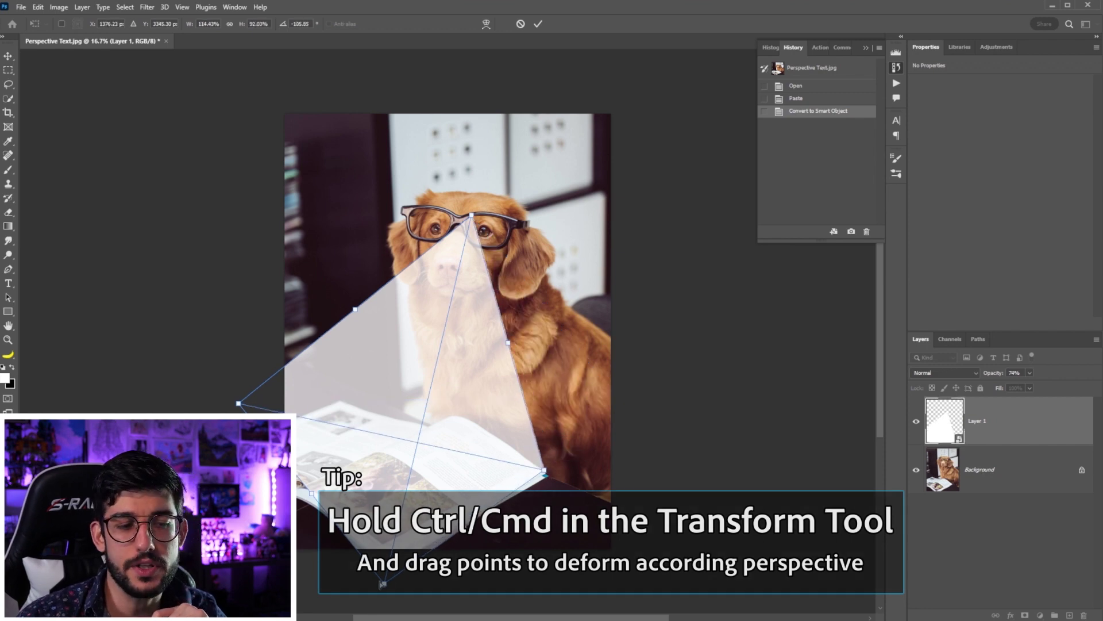
drag(382, 583, 398, 543)
drag(239, 404, 277, 500)
drag(471, 216, 430, 428)
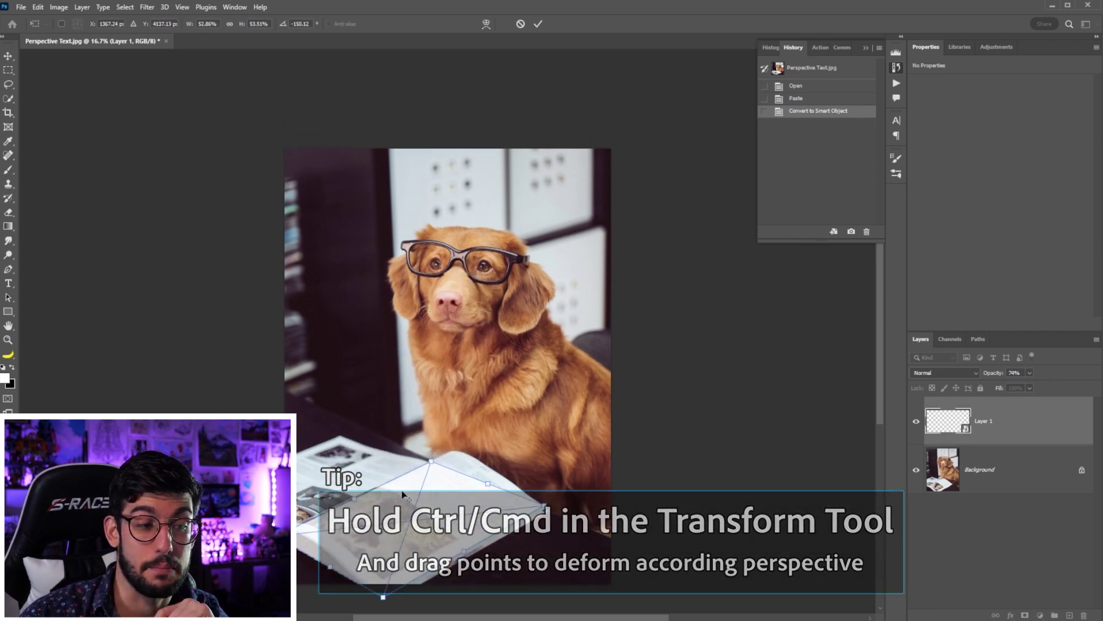
- Warp the page's edges to follow the magazine's curl, apply it, and restore full layer opacity
scroll(414, 427, up, 3)
scroll(397, 428, down, 1)
right_click(385, 429)
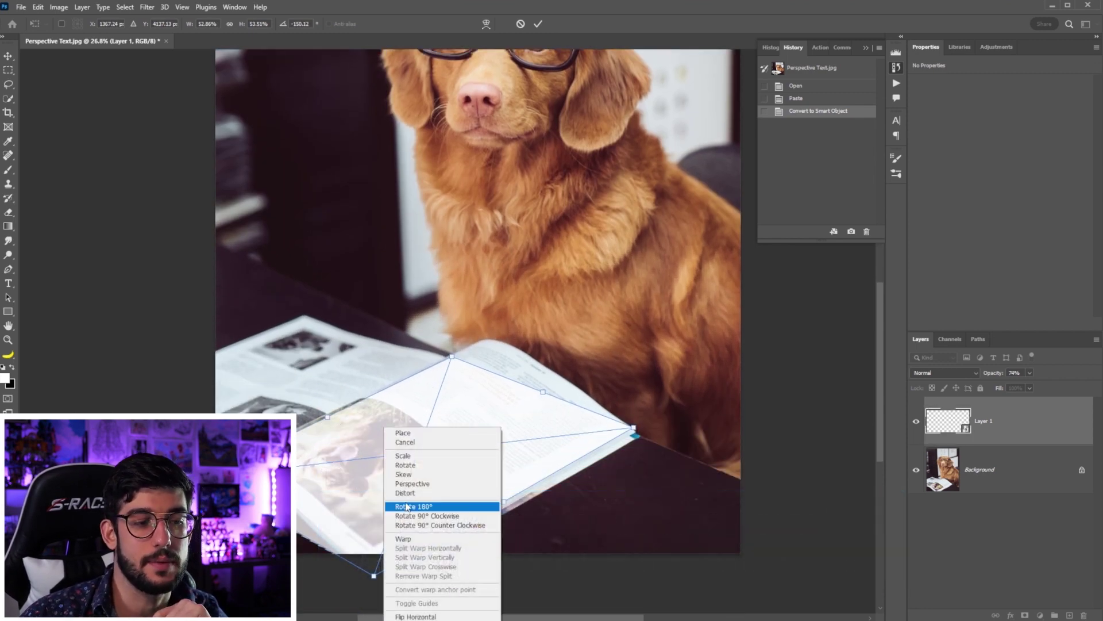
click(404, 539)
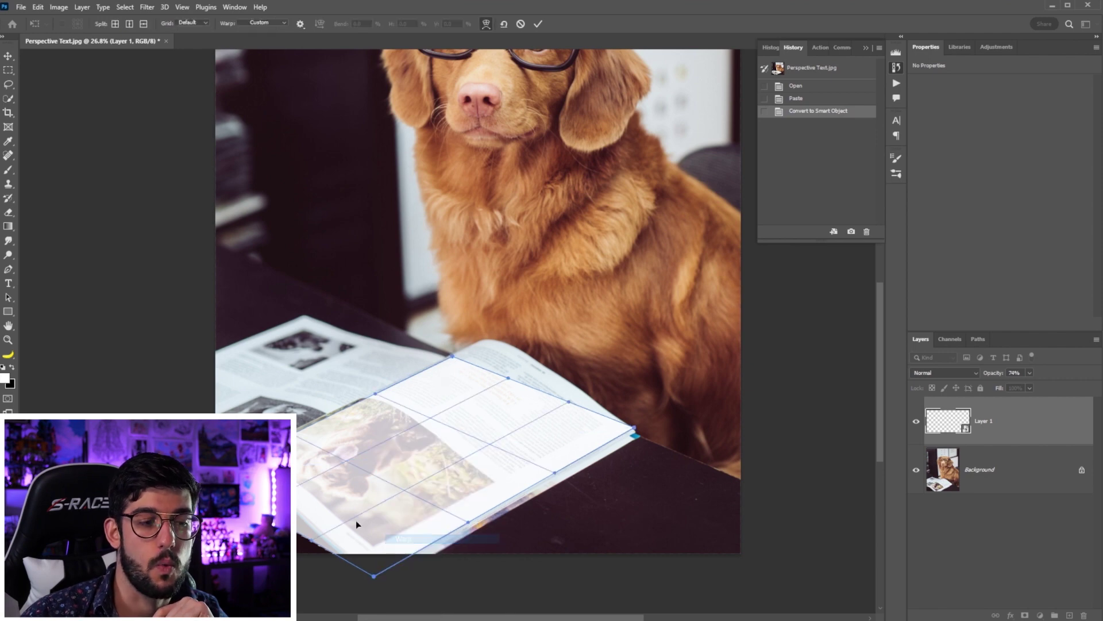
drag(452, 356, 480, 340)
drag(595, 407, 594, 402)
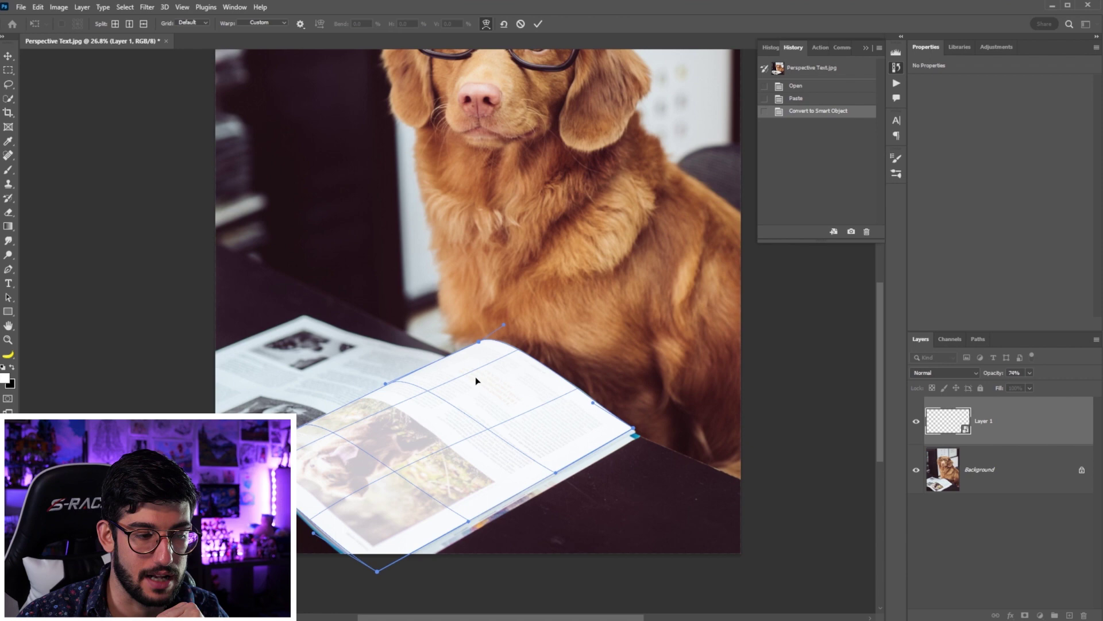
key(Return)
key(0)
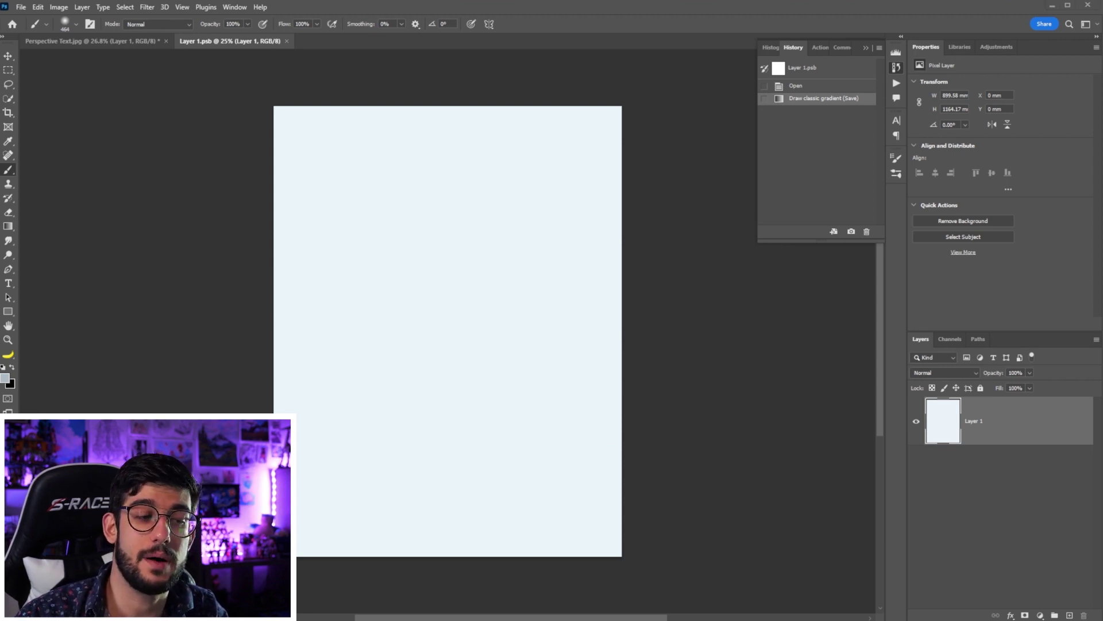
- Place the Doggo1 image into the poster and scale it up to fill the page
drag(1060, 334, 466, 288)
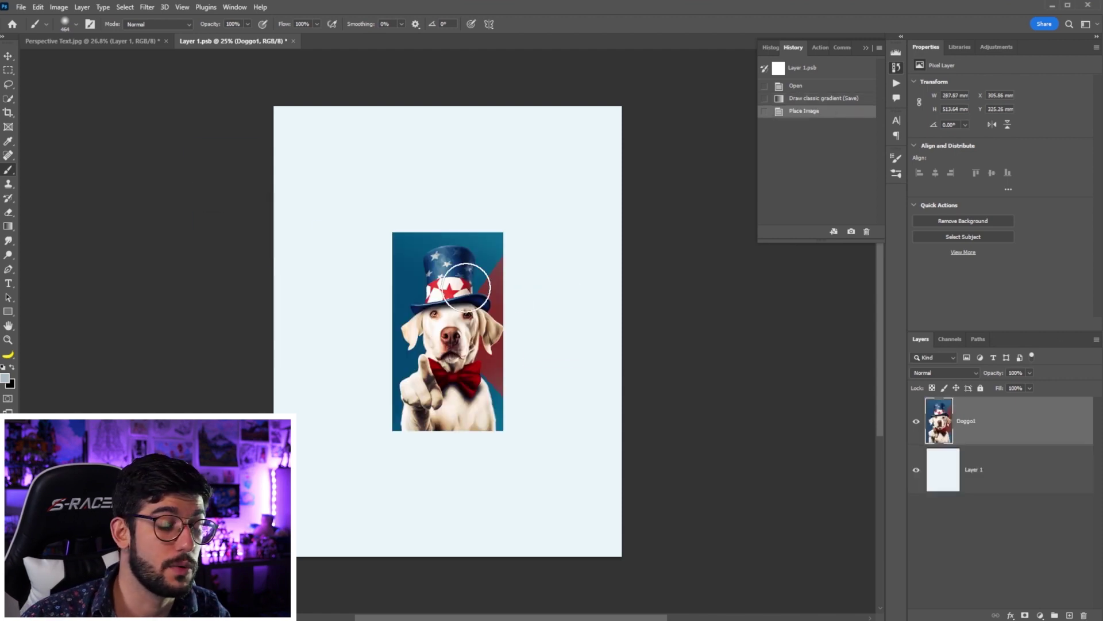
key(ctrl+t)
drag(504, 232, 839, 119)
drag(488, 456, 488, 359)
- Commit the Doggo1 resize, warp the text into an Arc with Bend -80, and enlarge it into place
key(Return)
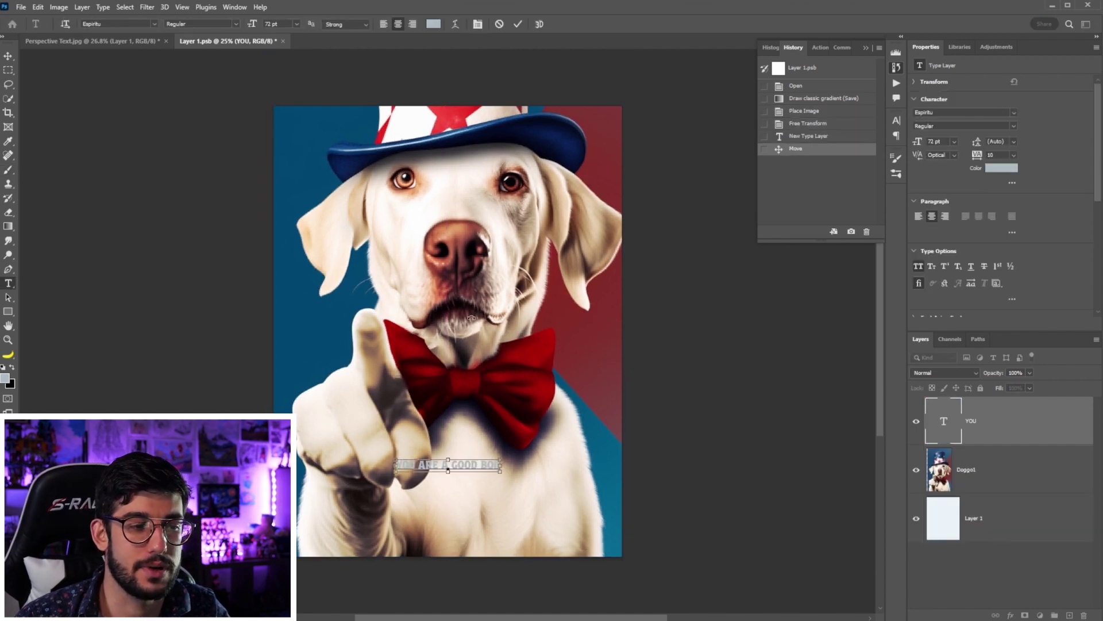
click(457, 24)
click(725, 125)
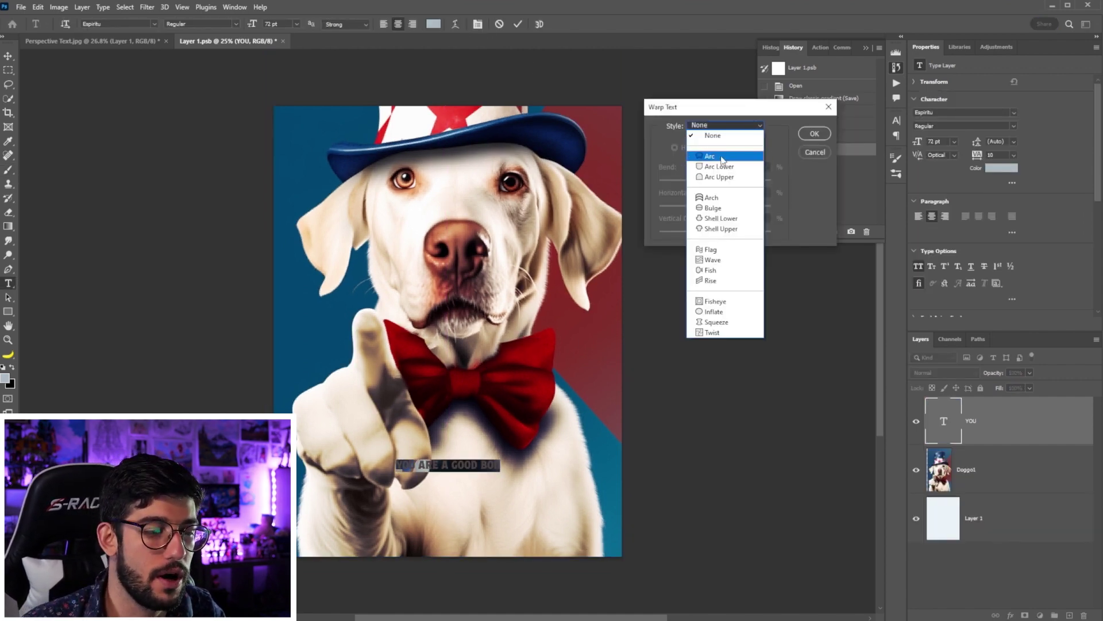
click(723, 158)
drag(715, 180, 671, 181)
click(815, 133)
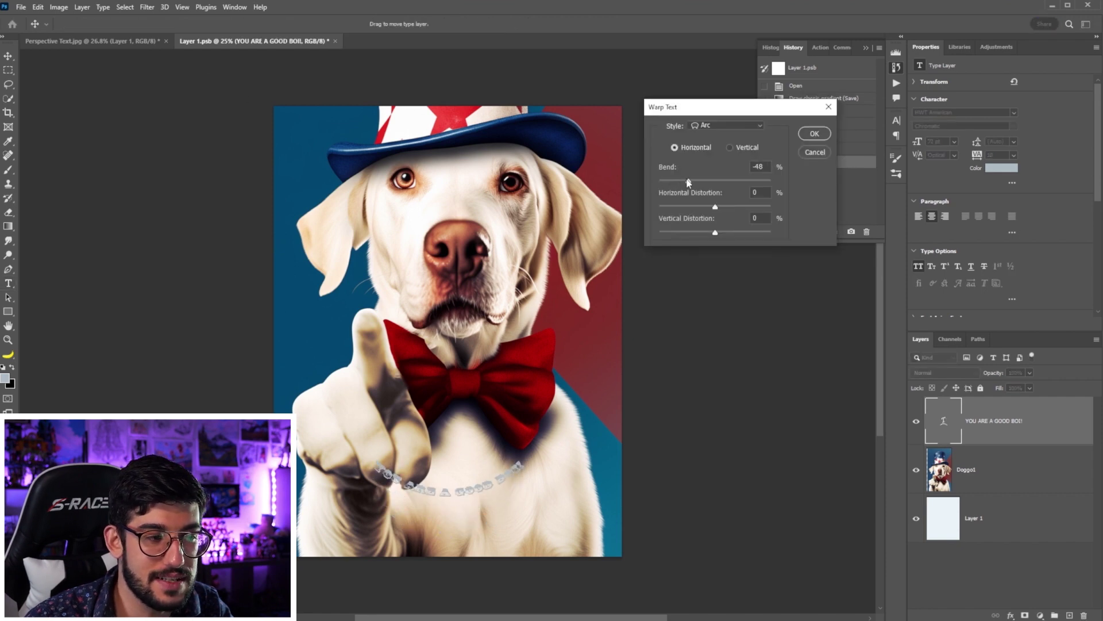
click(297, 24)
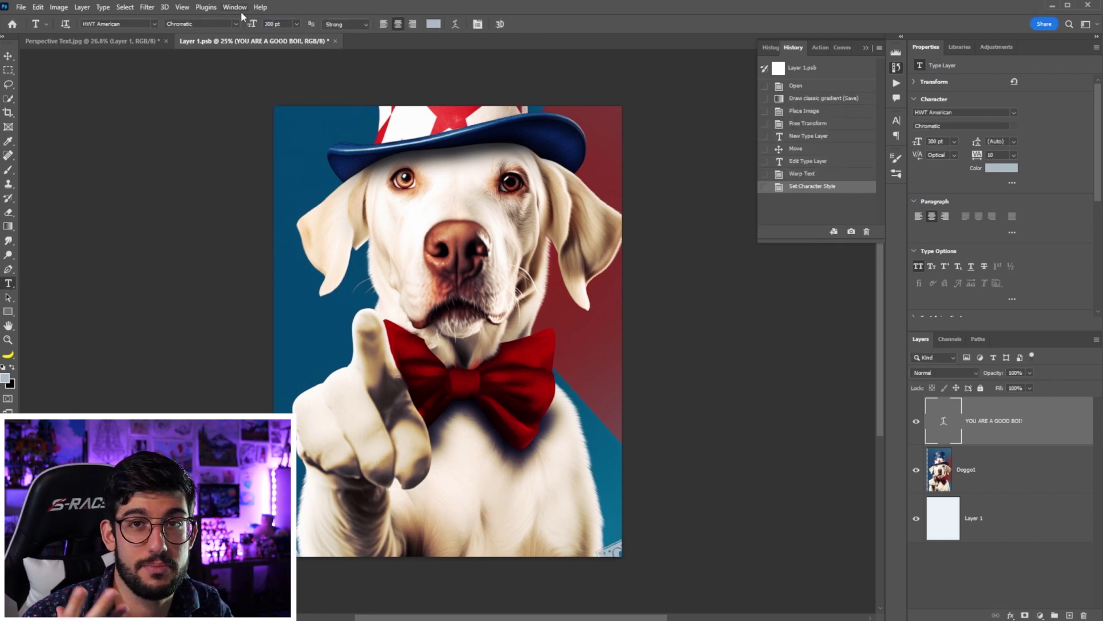
drag(575, 442, 592, 465)
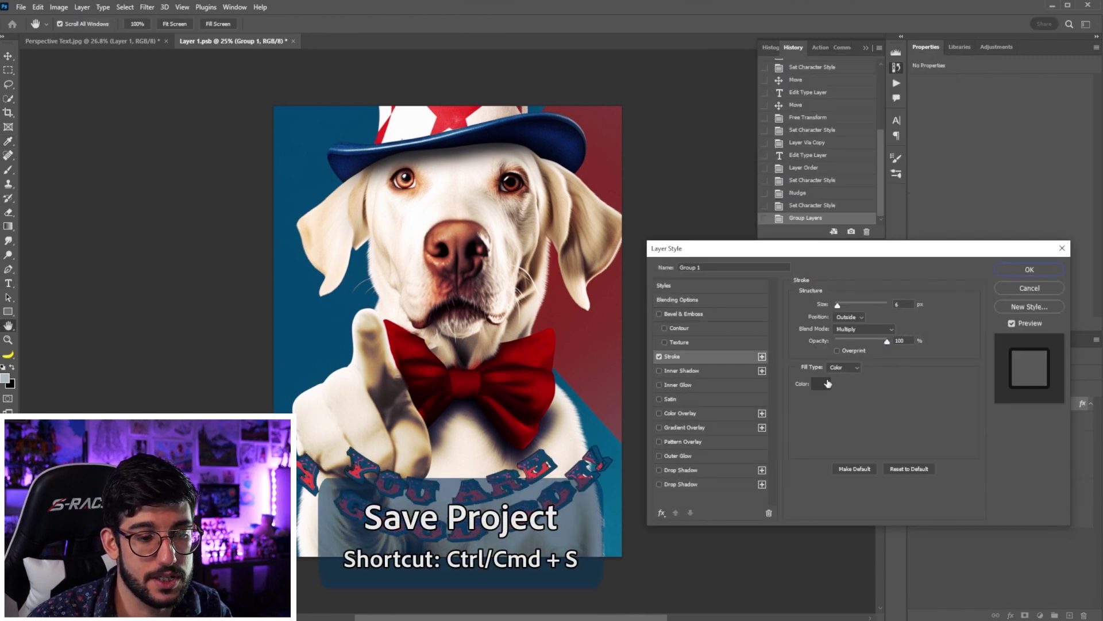
click(1029, 264)
key(ctrl+s)
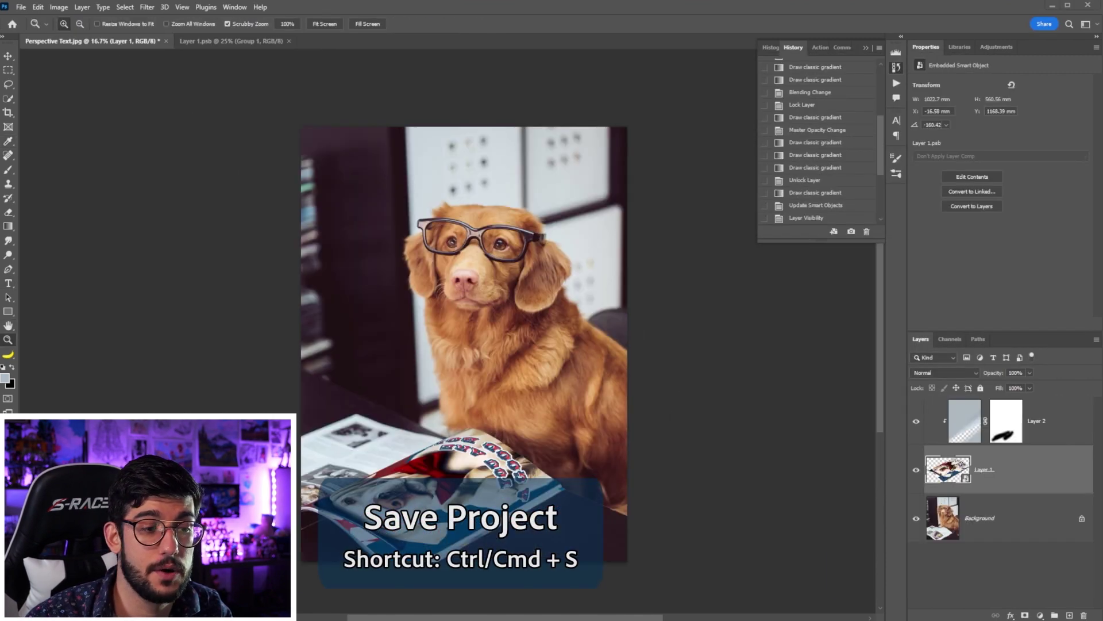